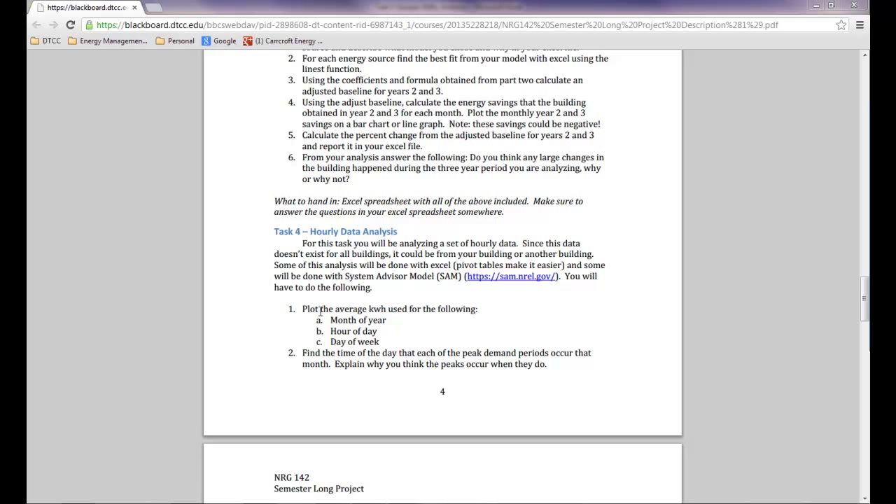
Highlight Task 4 item 1 in the PDF, then switch to the 15-minute kWh readings workbook.
{"action": "left_click_drag", "start_coordinate": [303, 308], "coordinate": [381, 345]}
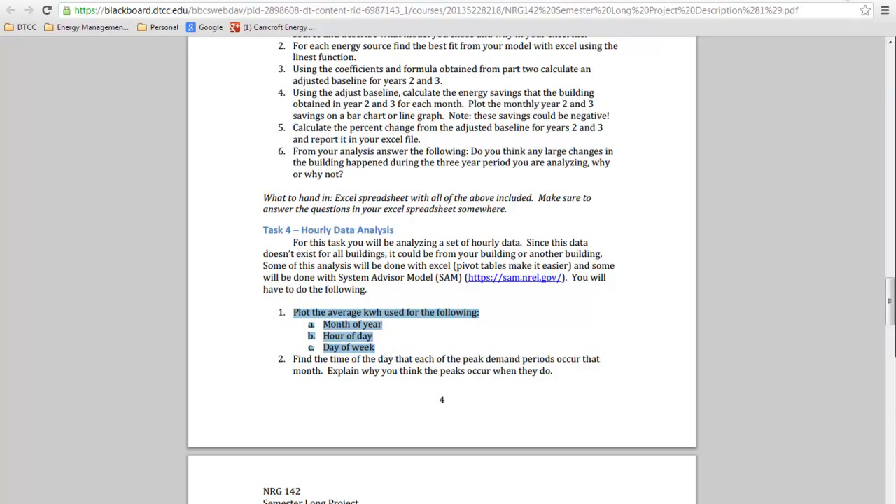
{"action": "key", "text": "alt+Tab"}
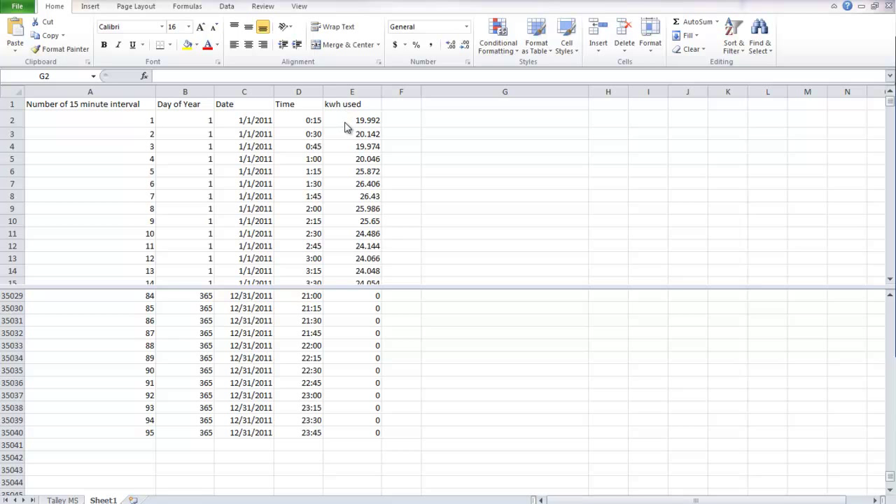
{"action": "mouse_move", "coordinate": [210, 500]}
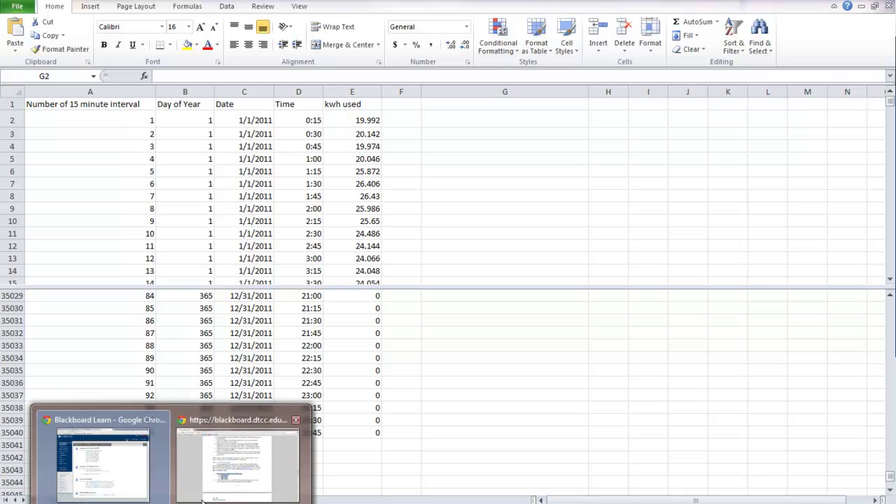
{"action": "left_click", "coordinate": [231, 455]}
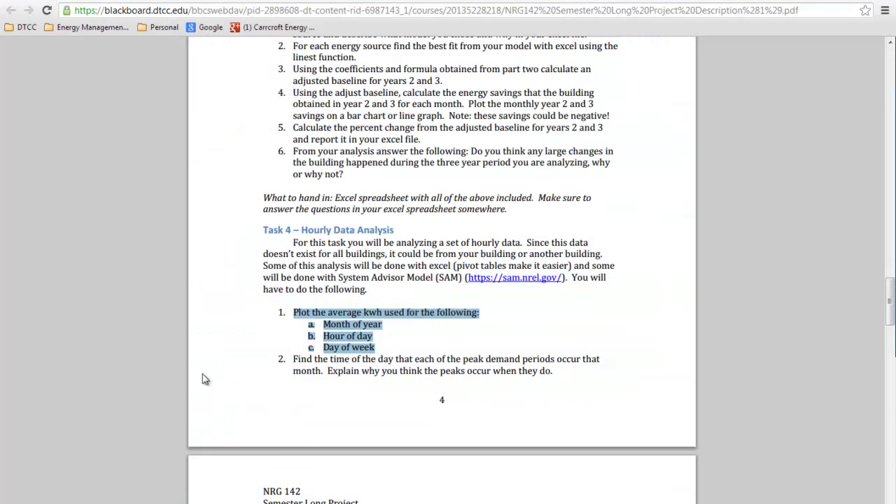
{"action": "left_click", "coordinate": [340, 325]}
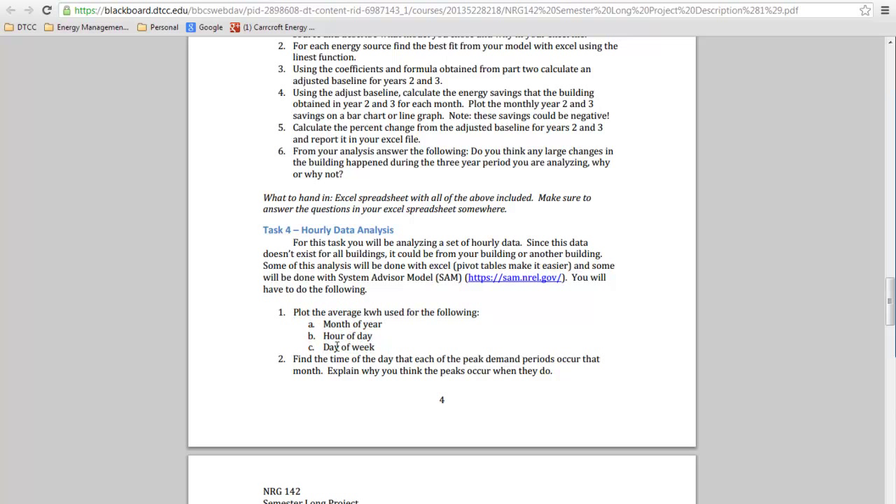
{"action": "key", "text": "alt+Tab"}
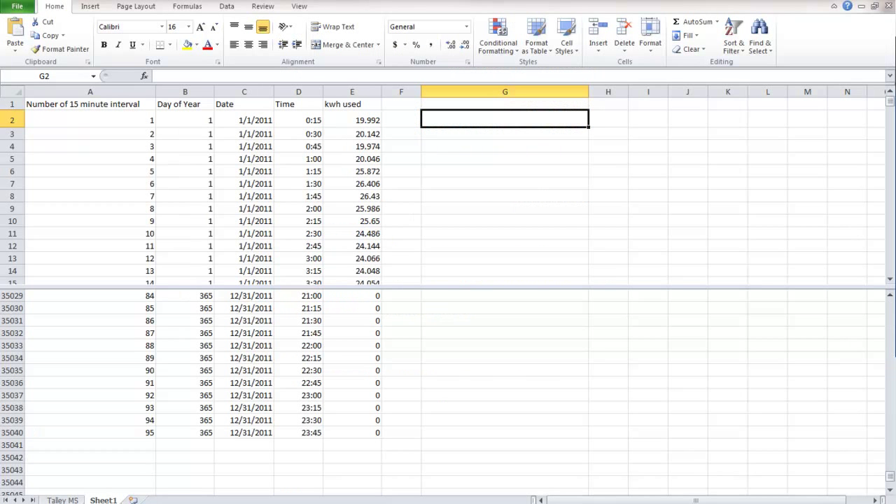
Insert a new column E before kwh used with the header 'Month of the year', widened to fit.
{"action": "left_click", "coordinate": [353, 91]}
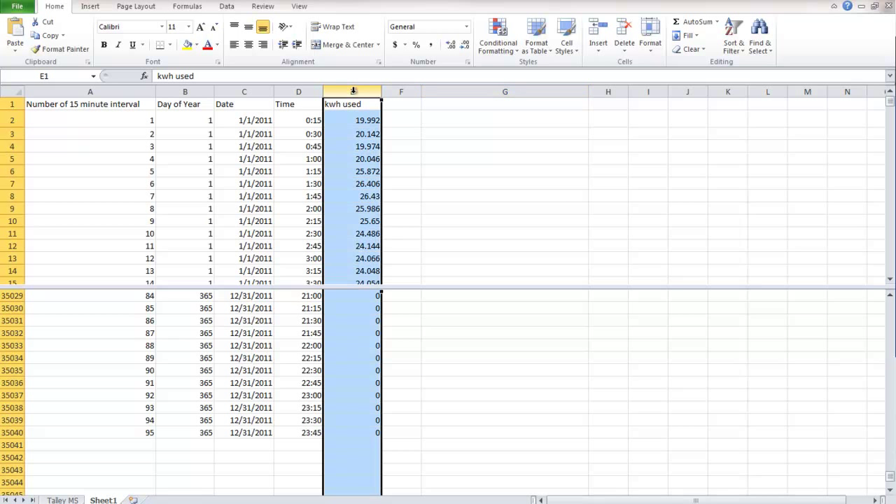
{"action": "right_click", "coordinate": [353, 91]}
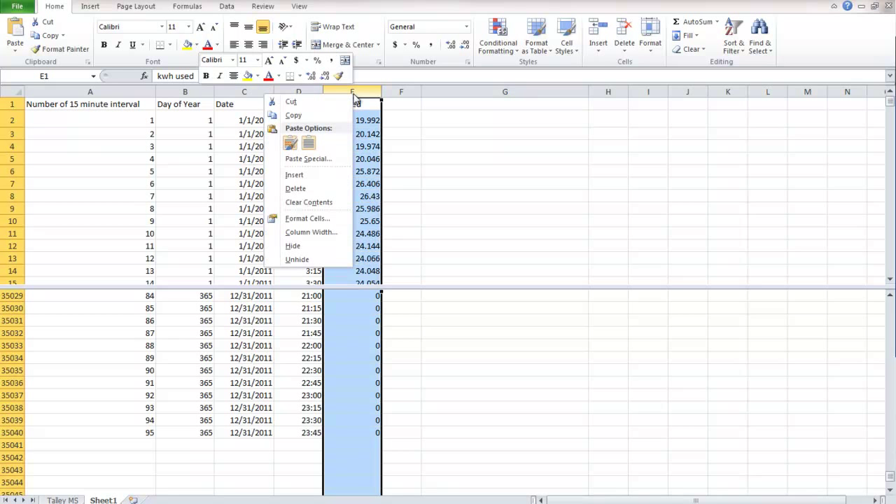
{"action": "left_click", "coordinate": [294, 175]}
{"action": "left_click", "coordinate": [356, 104]}
{"action": "type", "text": "Mon"}
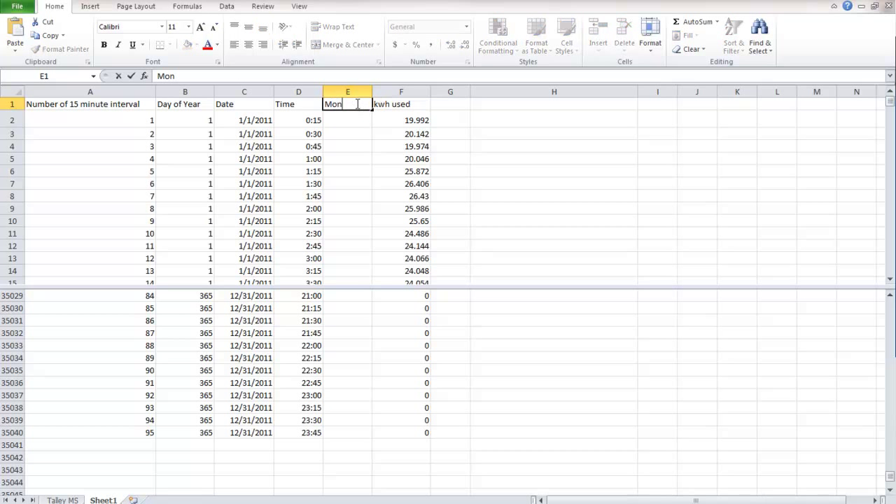
{"action": "type", "text": "th of the year"}
{"action": "key", "text": "Return"}
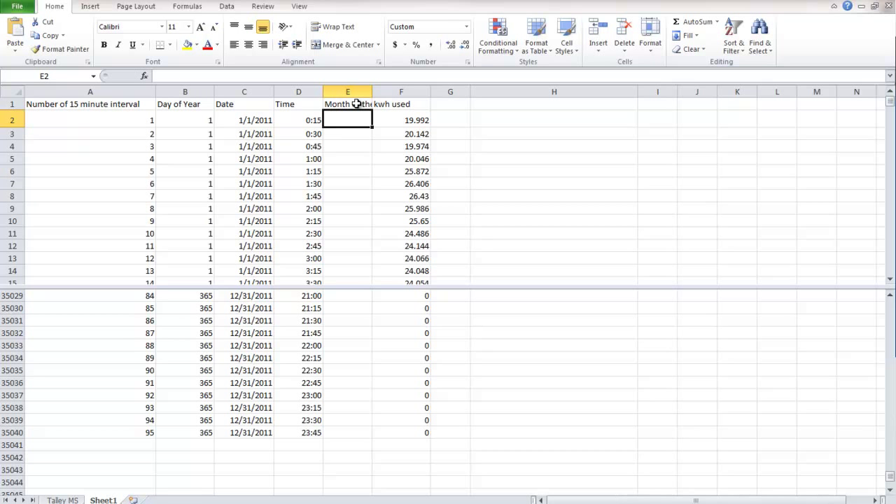
{"action": "left_click_drag", "start_coordinate": [372, 91], "coordinate": [413, 92]}
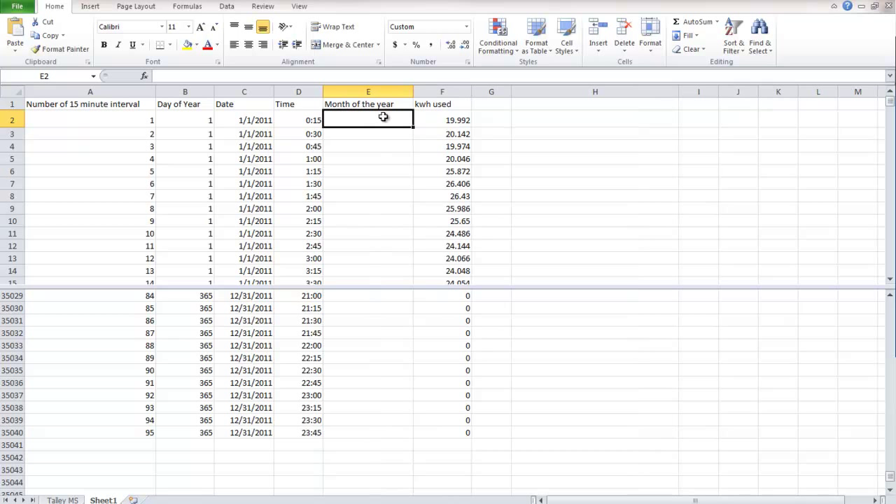
Fill column E with =MONTH(C2) in General format down to row 35040.
{"action": "type", "text": "=month("}
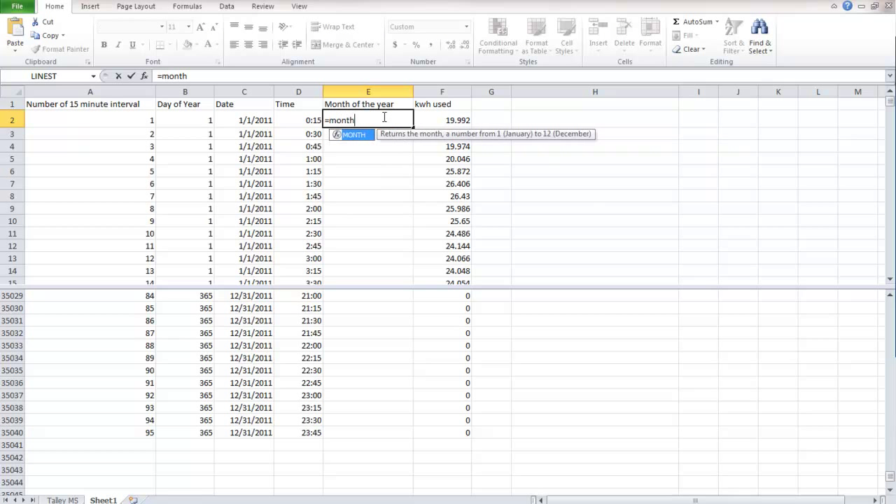
{"action": "left_click", "coordinate": [254, 118]}
{"action": "type", "text": ")"}
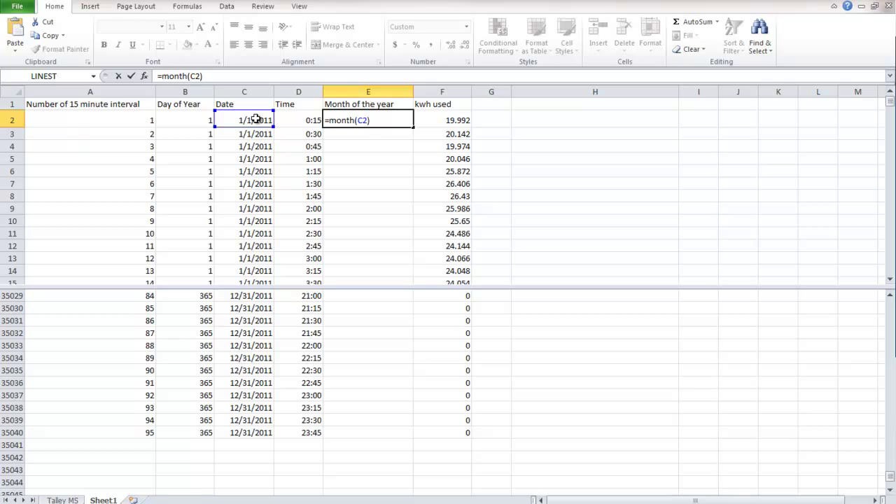
{"action": "key", "text": "Return"}
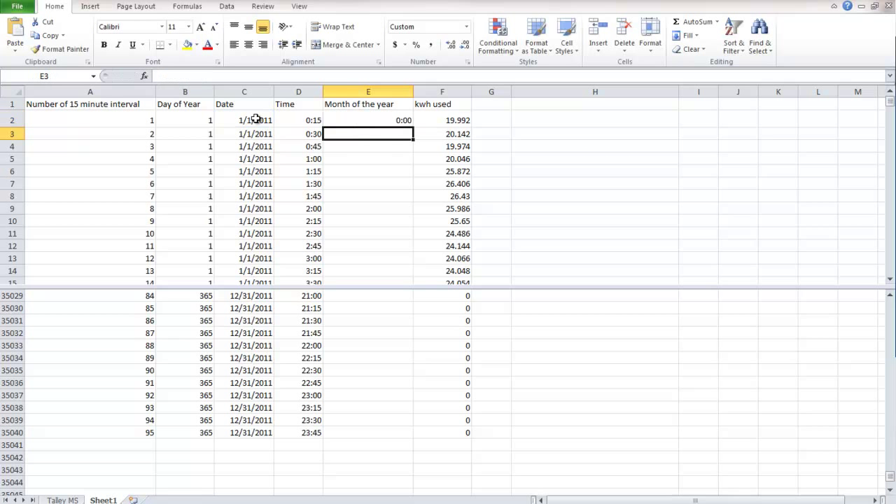
{"action": "left_click", "coordinate": [404, 118]}
{"action": "left_click", "coordinate": [468, 27]}
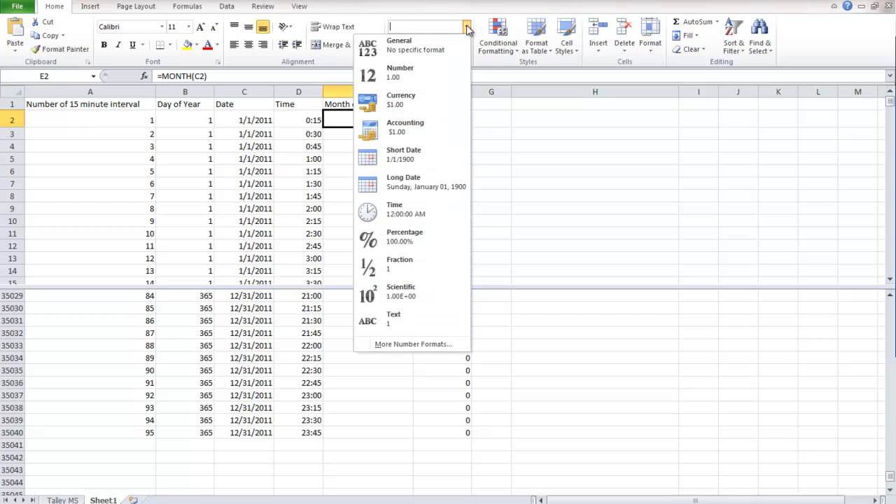
{"action": "left_click", "coordinate": [413, 44]}
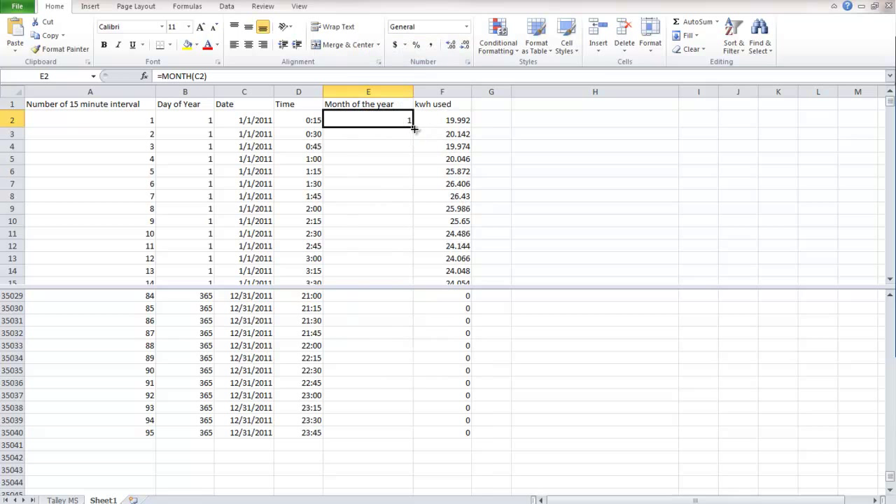
{"action": "double_click", "coordinate": [414, 129]}
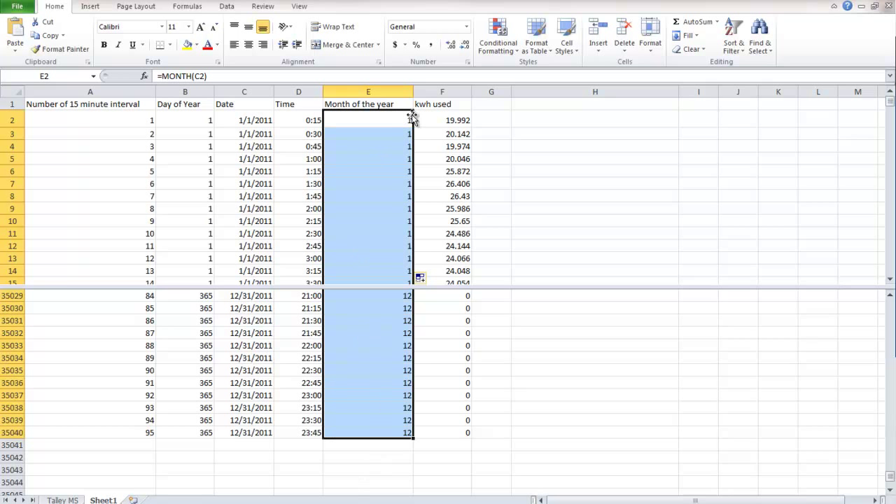
{"action": "left_click", "coordinate": [200, 486]}
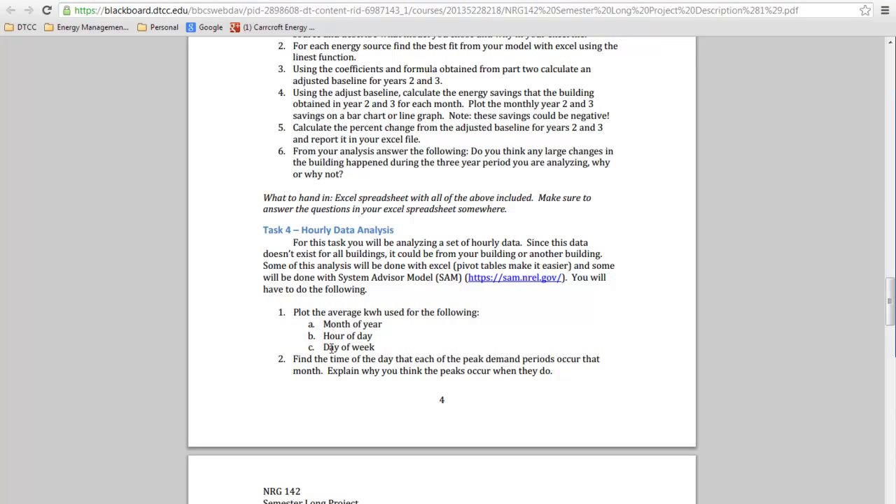
Check the first date in C2, then return to the browser.
{"action": "key", "text": "alt+Tab"}
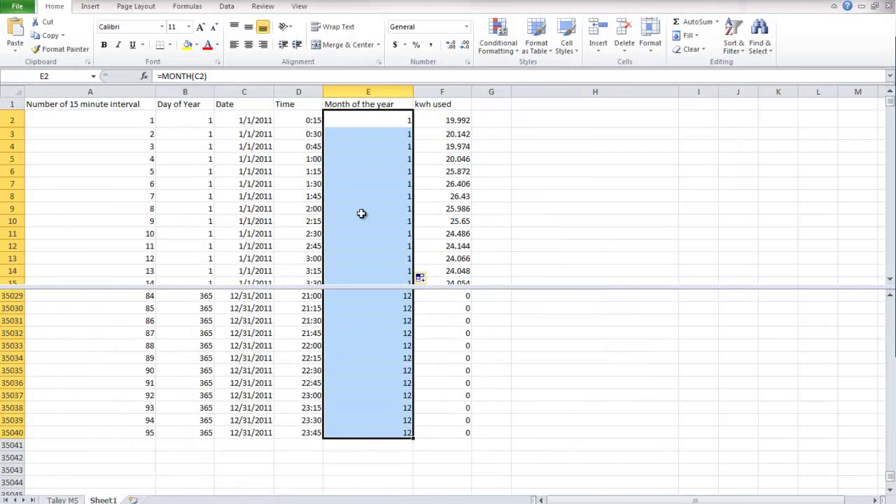
{"action": "left_click", "coordinate": [240, 121]}
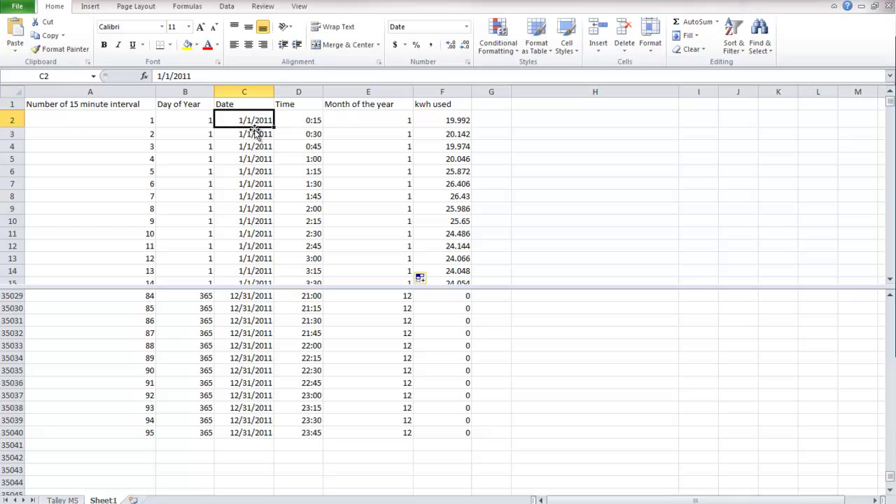
{"action": "mouse_move", "coordinate": [171, 503]}
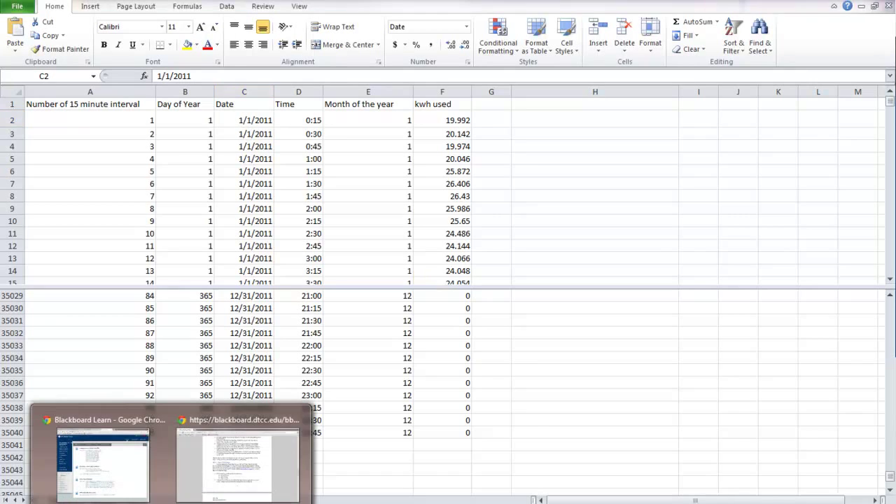
{"action": "left_click", "coordinate": [211, 478]}
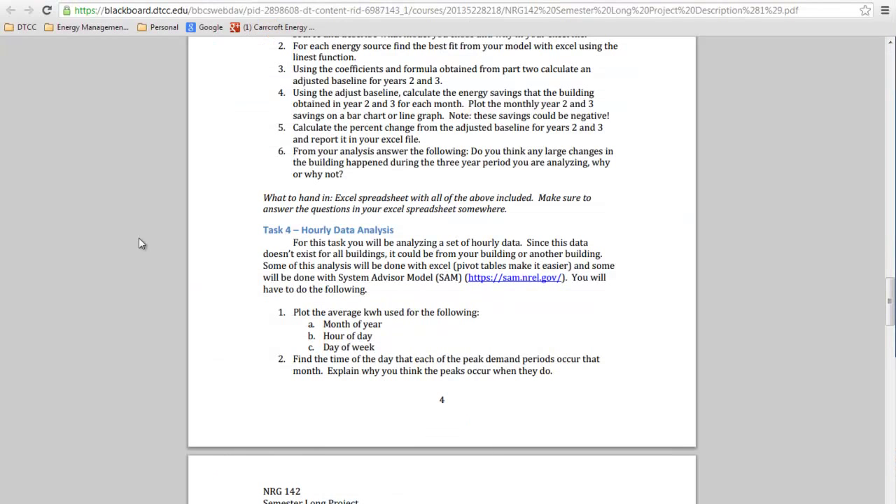
Look up 1/1/2011 on Wolfram|Alpha, which shows it was a Saturday.
{"action": "key", "text": "ctrl+t"}
{"action": "type", "text": "wolframalpha.com"}
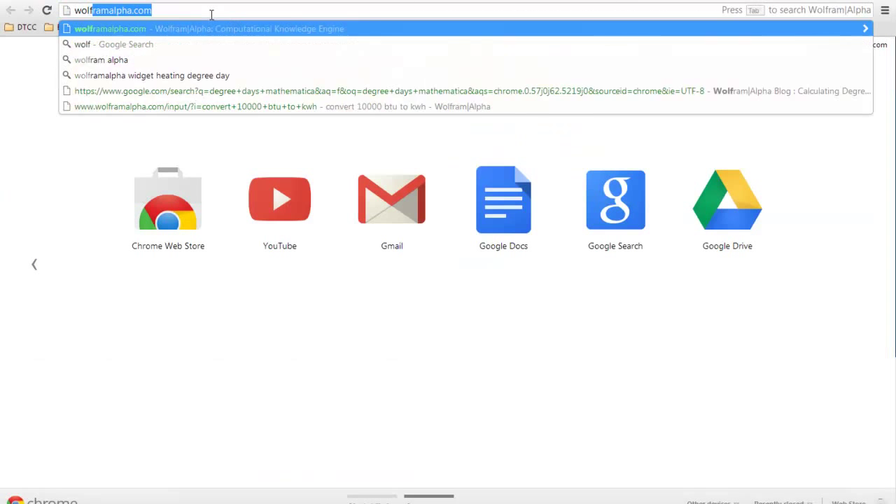
{"action": "key", "text": "Return"}
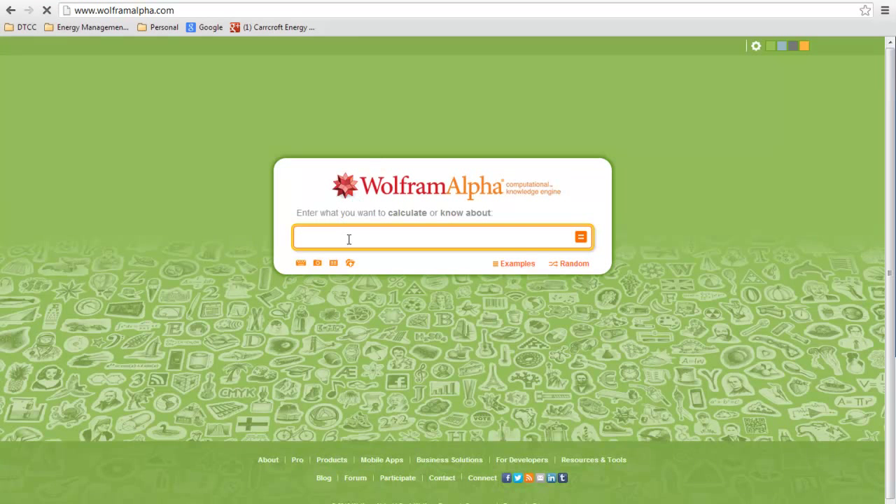
{"action": "type", "text": "1/1"}
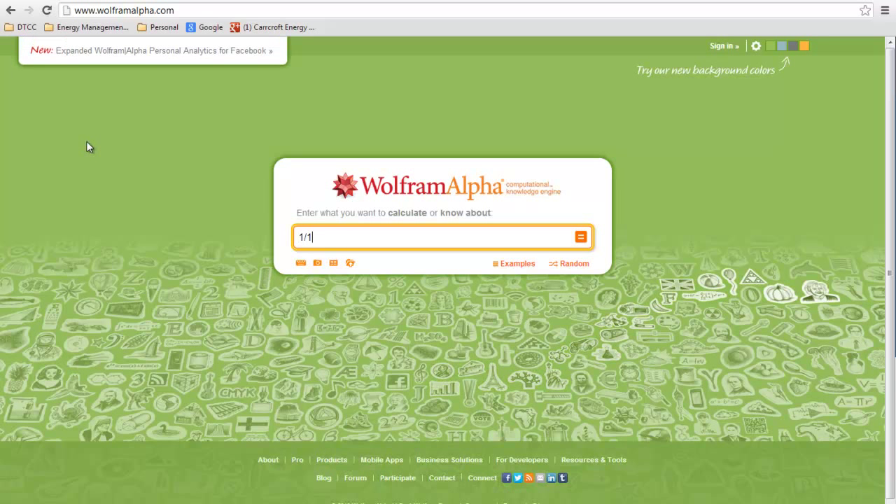
{"action": "type", "text": "/2011"}
{"action": "key", "text": "Return"}
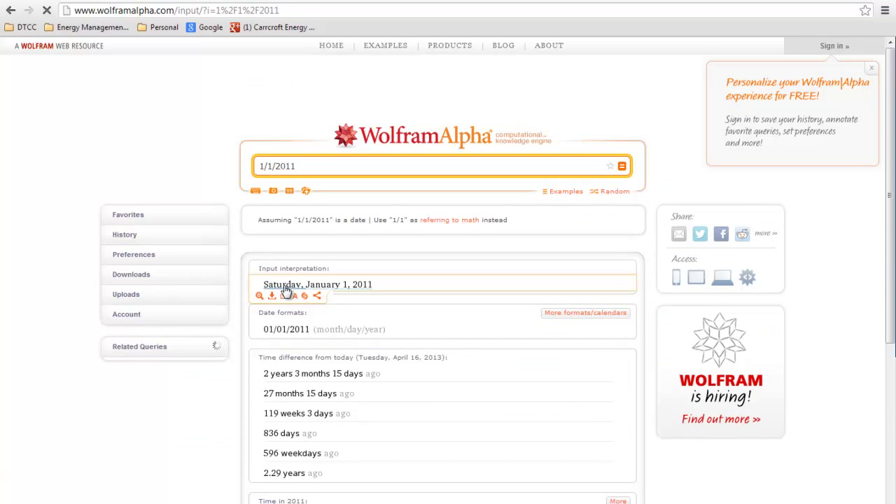
{"action": "mouse_move", "coordinate": [171, 503]}
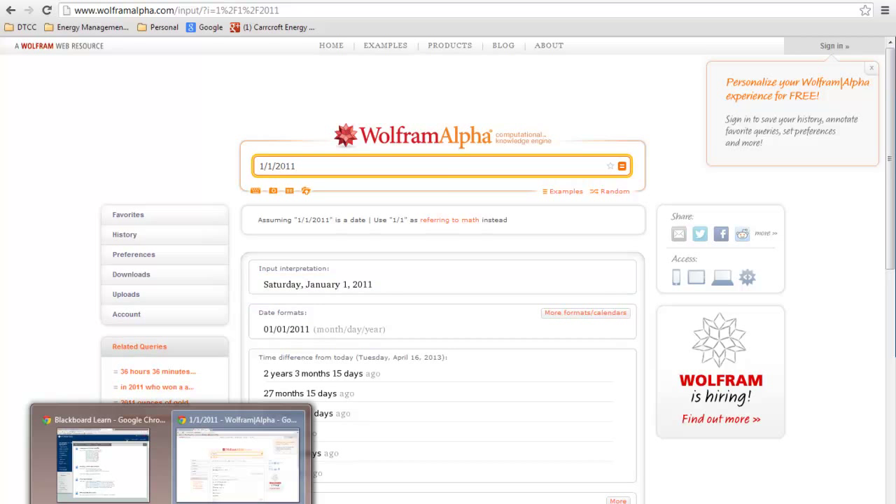
Insert a new column F before kwh used with the header 'Day of the Week'.
{"action": "left_click", "coordinate": [231, 503]}
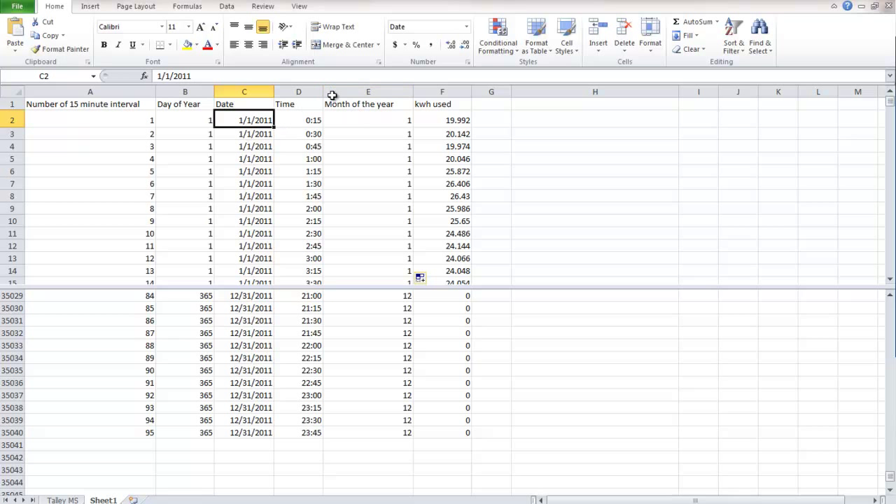
{"action": "left_click", "coordinate": [434, 91]}
{"action": "right_click", "coordinate": [434, 92]}
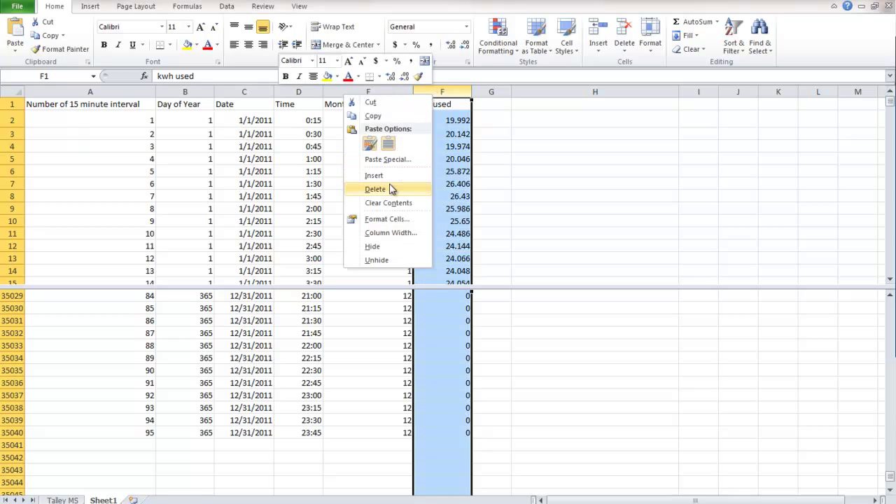
{"action": "left_click", "coordinate": [382, 175]}
{"action": "left_click", "coordinate": [446, 120]}
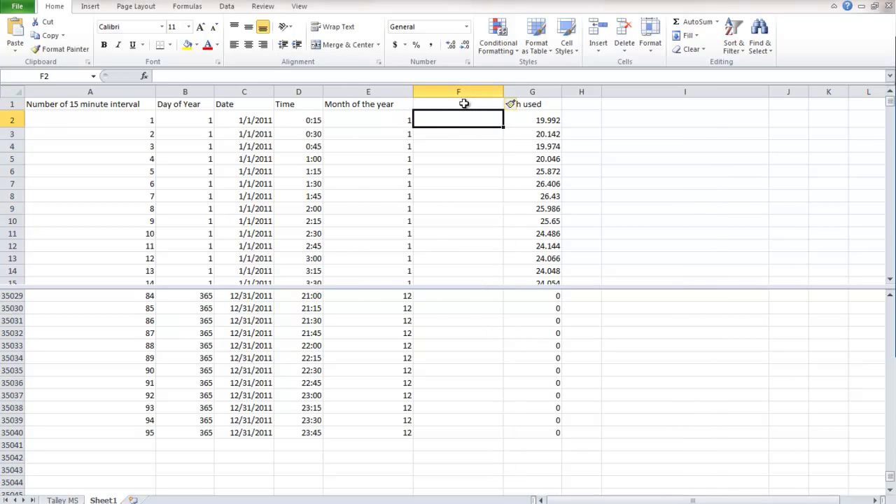
{"action": "left_click", "coordinate": [463, 104]}
{"action": "type", "text": "Day of the"}
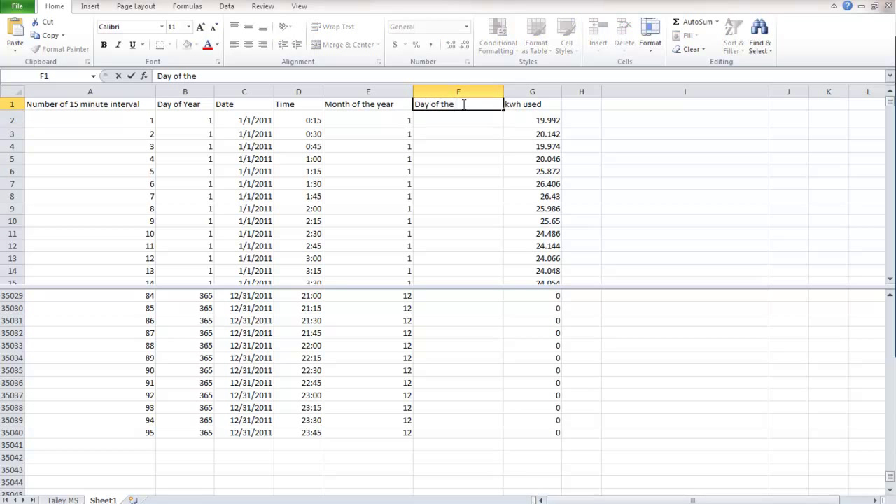
{"action": "type", "text": " Wee"}
{"action": "key", "text": "Return"}
Enter Saturday through Friday in F2:F8.
{"action": "type", "text": "Saturday"}
{"action": "key", "text": "Return"}
{"action": "type", "text": "Sunday"}
{"action": "key", "text": "Return"}
{"action": "type", "text": "Monday"}
{"action": "key", "text": "Return"}
{"action": "type", "text": "Tuesday"}
{"action": "key", "text": "Return"}
{"action": "type", "text": "M"}
{"action": "key", "text": "BackSpace"}
{"action": "key", "text": "BackSpace"}
{"action": "type", "text": "Wednesda"}
{"action": "key", "text": "BackSpace"}
{"action": "key", "text": "BackSpace"}
{"action": "key", "text": "BackSpace"}
{"action": "key", "text": "BackSpace"}
{"action": "key", "text": "BackSpace"}
{"action": "type", "text": "nesd"}
{"action": "key", "text": "Return"}
{"action": "type", "text": "Thursday"}
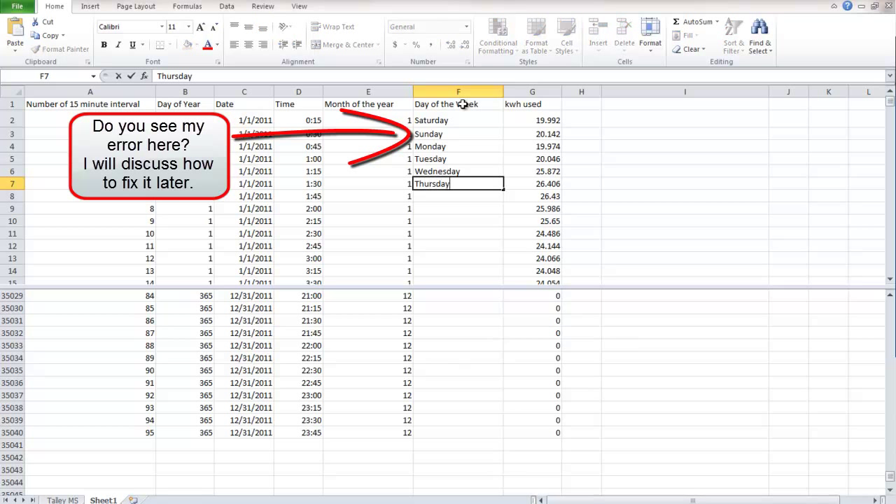
{"action": "key", "text": "Return"}
{"action": "type", "text": "Frid"}
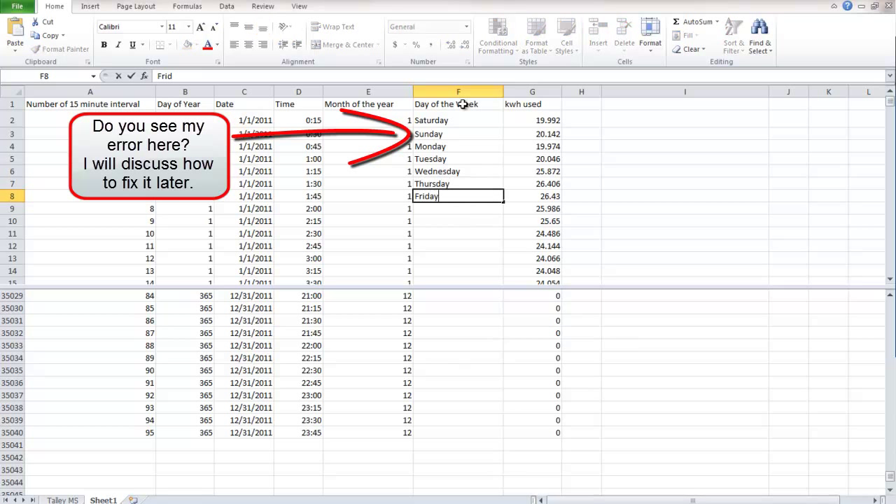
{"action": "key", "text": "Return"}
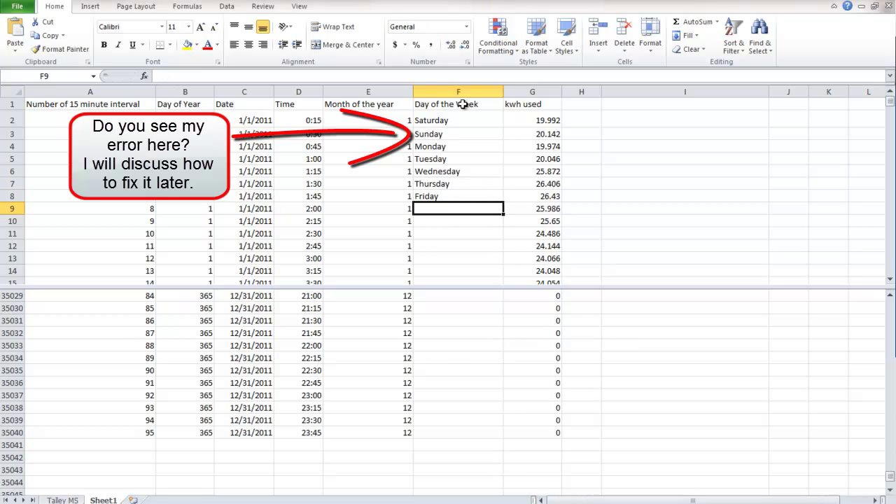
Put =F2 in F9 and fill it down the column to row 35040.
{"action": "type", "text": "="}
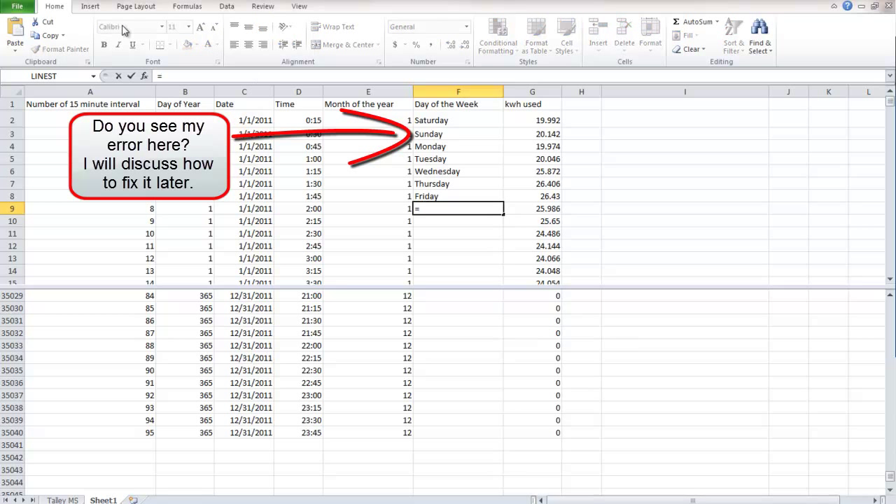
{"action": "left_click", "coordinate": [434, 120]}
{"action": "key", "text": "Return"}
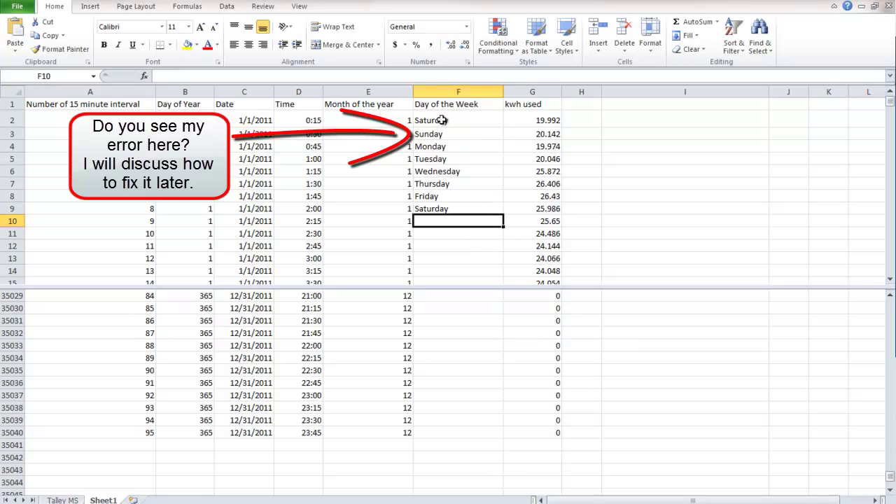
{"action": "left_click", "coordinate": [467, 208]}
{"action": "double_click", "coordinate": [503, 214]}
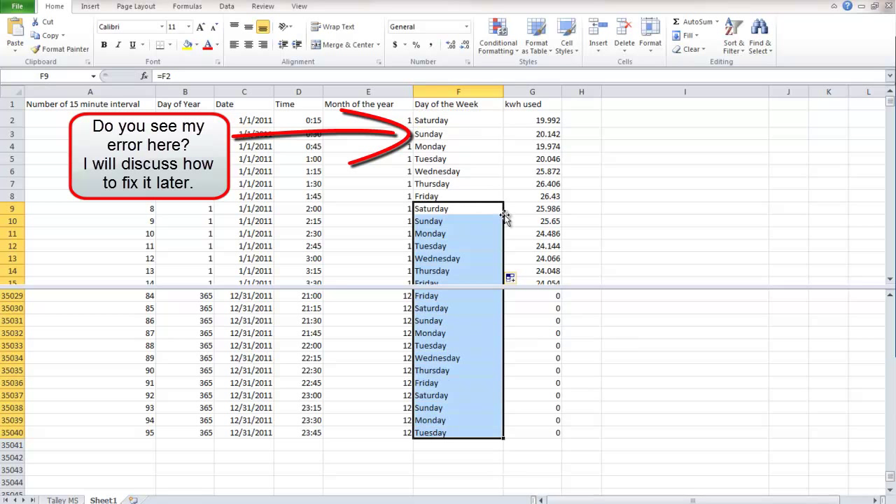
{"action": "scroll", "coordinate": [462, 214], "scroll_direction": "down", "scroll_amount": 1}
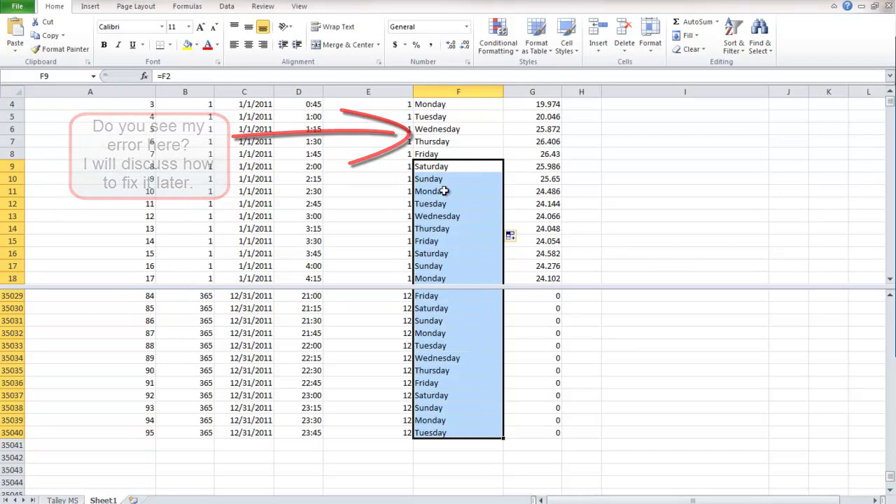
{"action": "scroll", "coordinate": [438, 210], "scroll_direction": "down", "scroll_amount": 2}
{"action": "scroll", "coordinate": [434, 260], "scroll_direction": "up", "scroll_amount": 3}
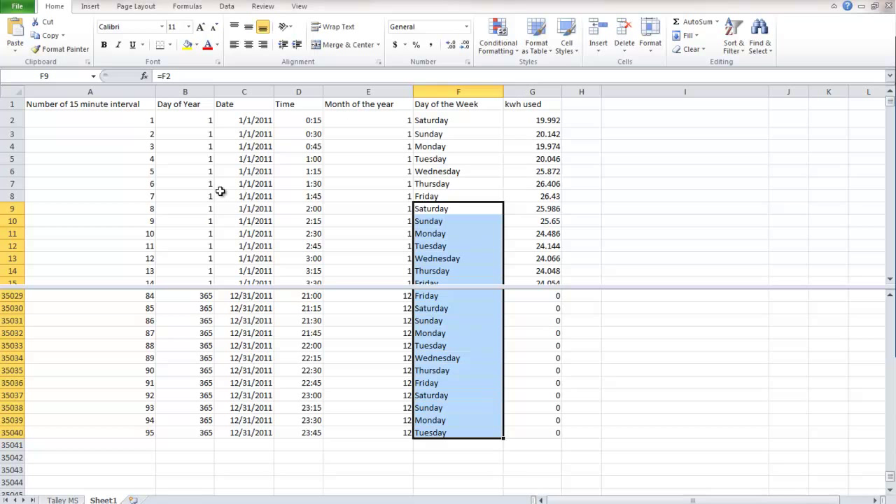
Build an empty PivotTable on a new worksheet from Sheet1's range A1:G35040.
{"action": "left_click", "coordinate": [109, 104]}
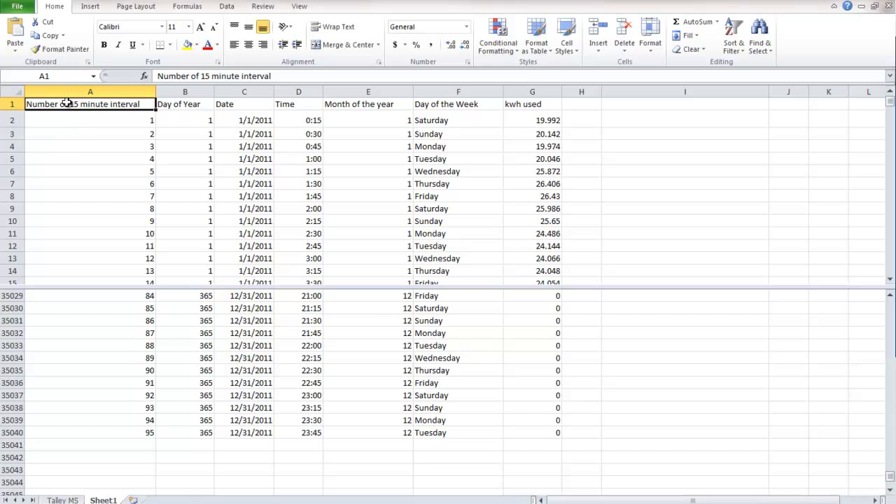
{"action": "left_click", "coordinate": [550, 434], "text": "shift"}
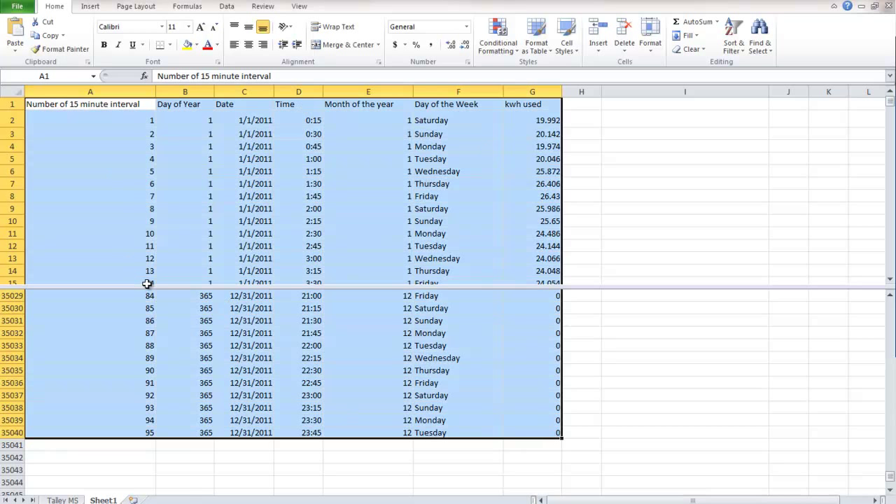
{"action": "left_click", "coordinate": [88, 7]}
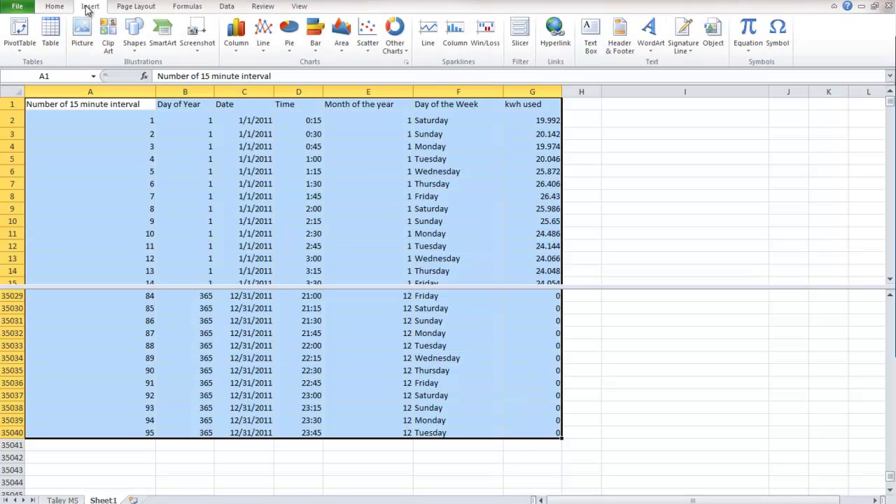
{"action": "left_click", "coordinate": [19, 30]}
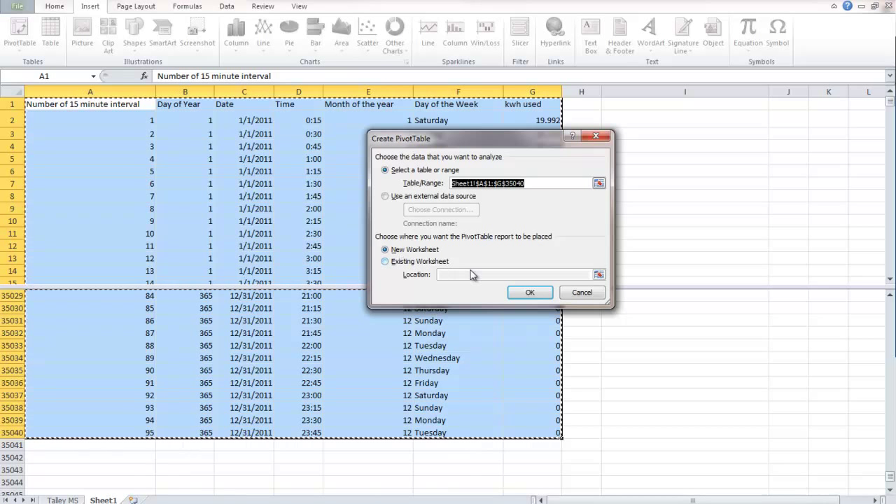
{"action": "left_click", "coordinate": [529, 294]}
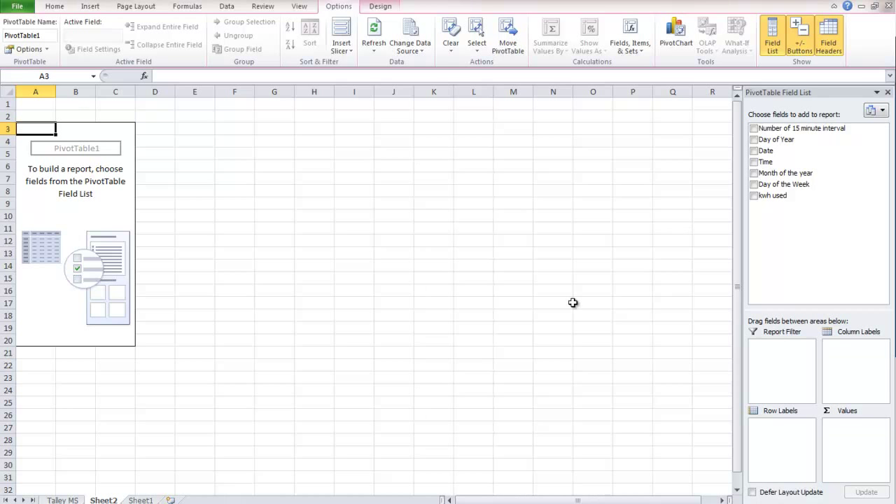
Put Month of the year in the pivot rows and kwh used in Values.
{"action": "left_click", "coordinate": [171, 503]}
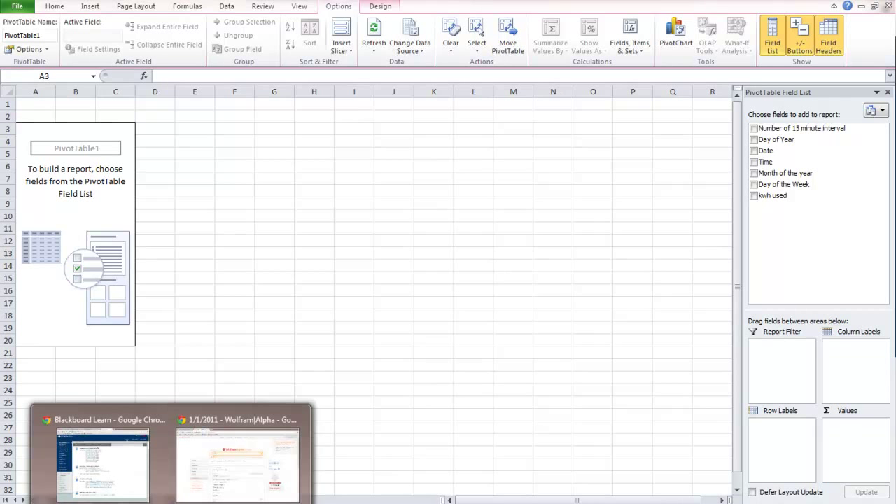
{"action": "left_click", "coordinate": [238, 458]}
{"action": "key", "text": "ctrl+Tab"}
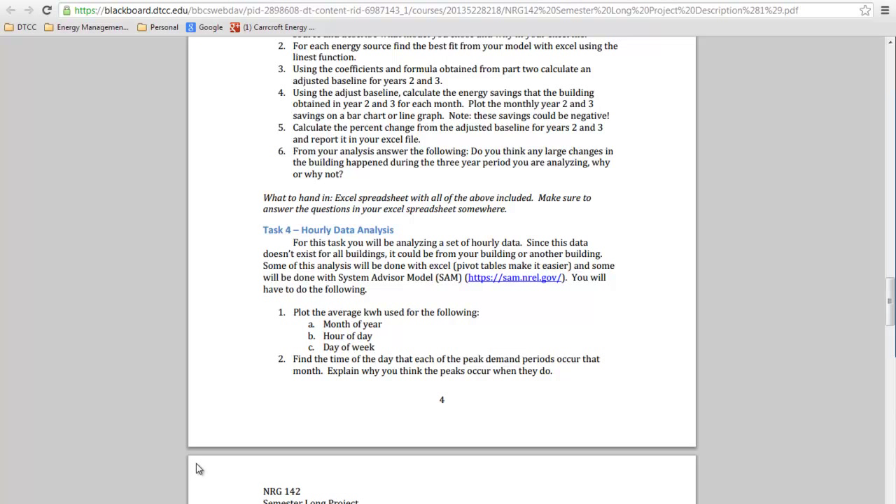
{"action": "key", "text": "alt+Tab"}
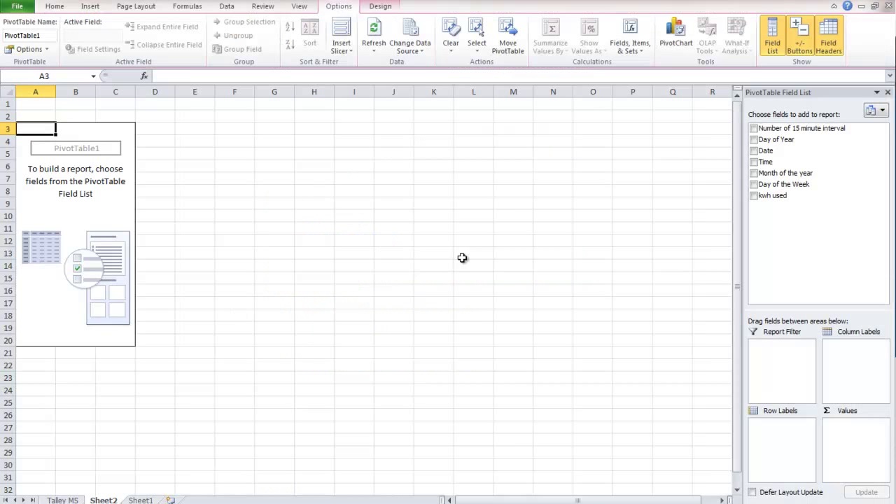
{"action": "left_click_drag", "start_coordinate": [775, 175], "coordinate": [777, 439]}
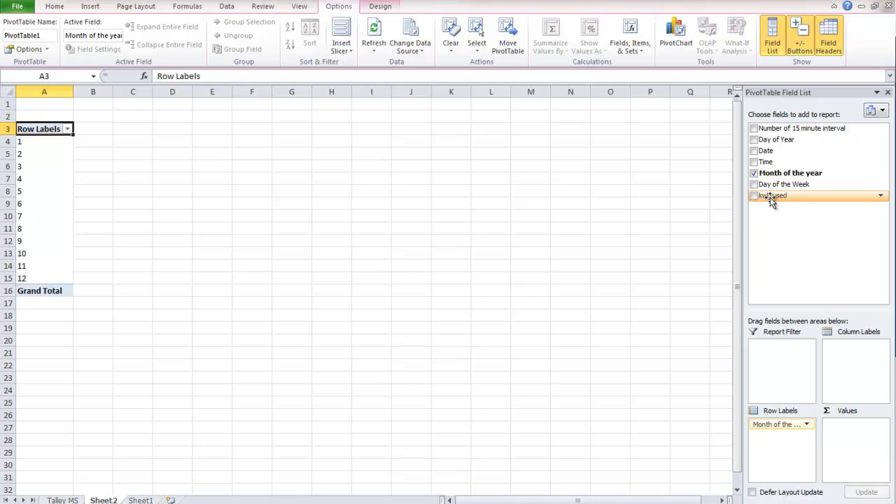
{"action": "left_click_drag", "start_coordinate": [771, 198], "coordinate": [850, 436]}
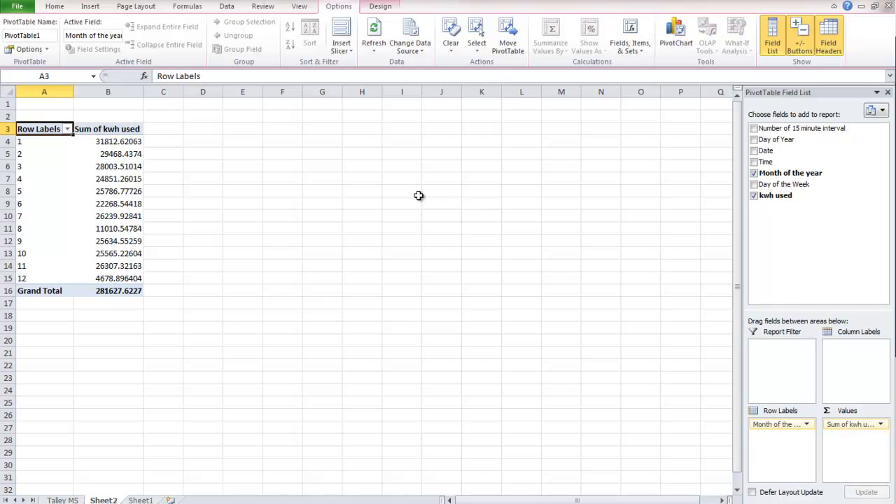
Highlight the average kWh requirement in the assignment PDF, then return to the pivot table.
{"action": "mouse_move", "coordinate": [171, 500]}
{"action": "left_click", "coordinate": [176, 459]}
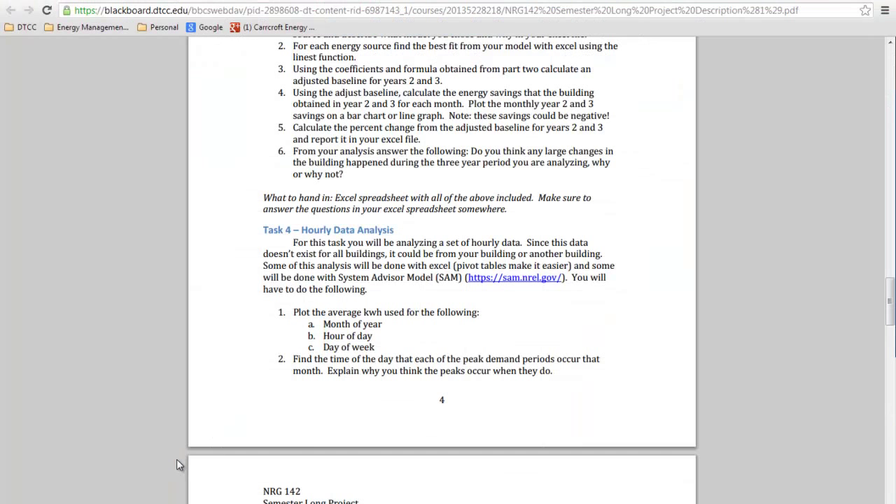
{"action": "left_click_drag", "start_coordinate": [329, 313], "coordinate": [373, 314]}
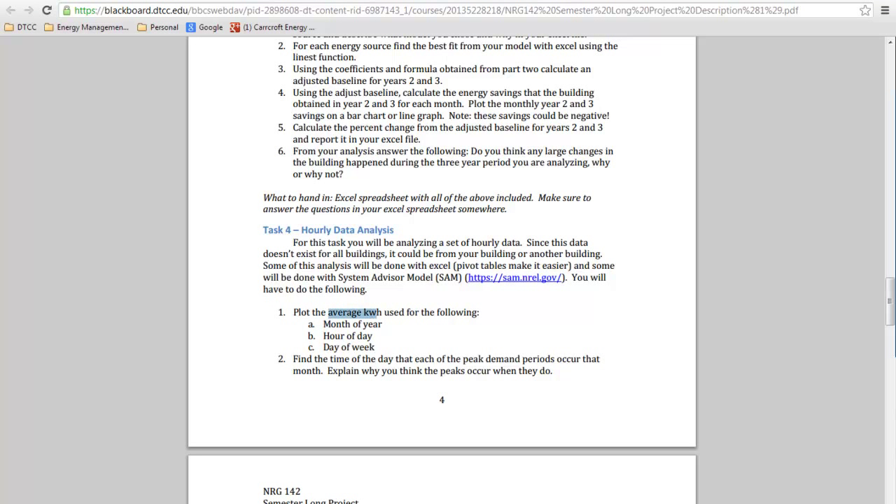
{"action": "mouse_move", "coordinate": [171, 501]}
{"action": "key", "text": "alt+Tab"}
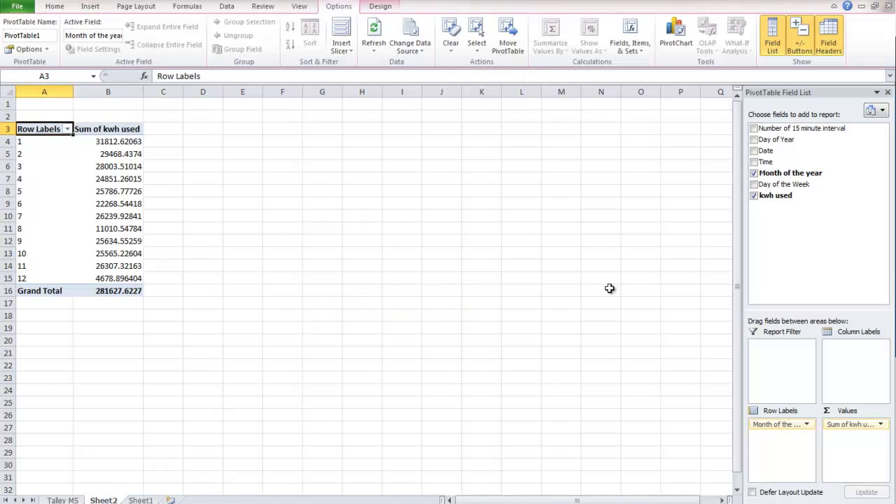
Change the kwh used value field summary from Sum to Average.
{"action": "left_click", "coordinate": [881, 424]}
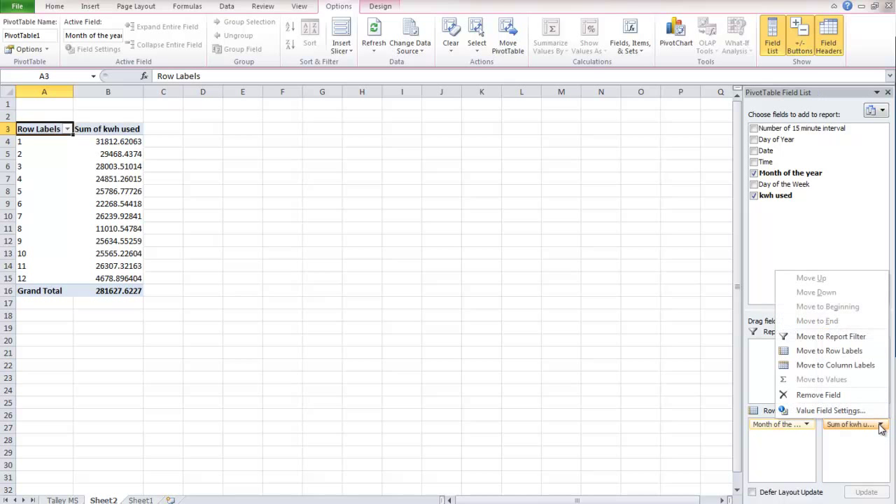
{"action": "left_click", "coordinate": [846, 413]}
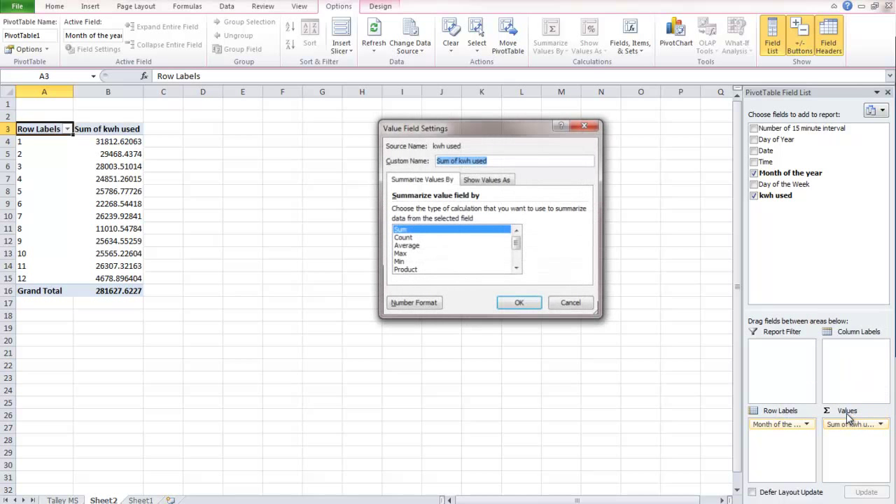
{"action": "left_click", "coordinate": [416, 247]}
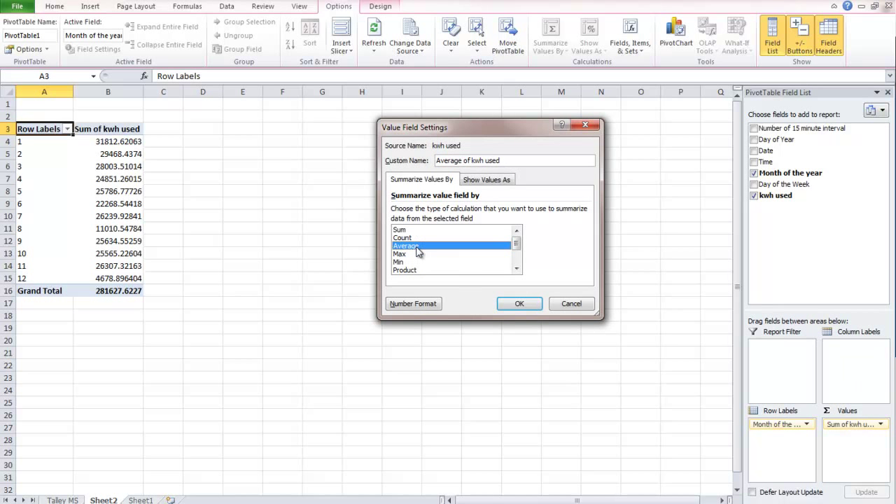
{"action": "left_click", "coordinate": [519, 304]}
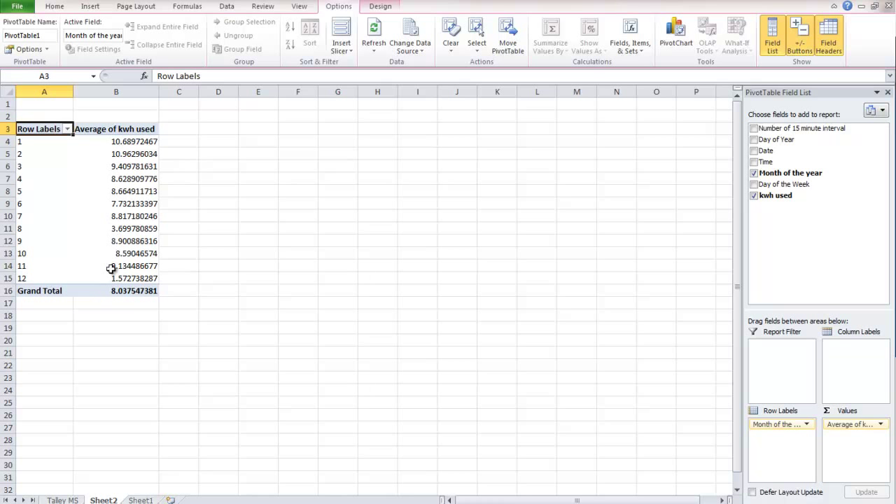
Insert a clustered column pivot chart of monthly average kwh and place it beside the table.
{"action": "left_click_drag", "start_coordinate": [46, 127], "coordinate": [128, 292]}
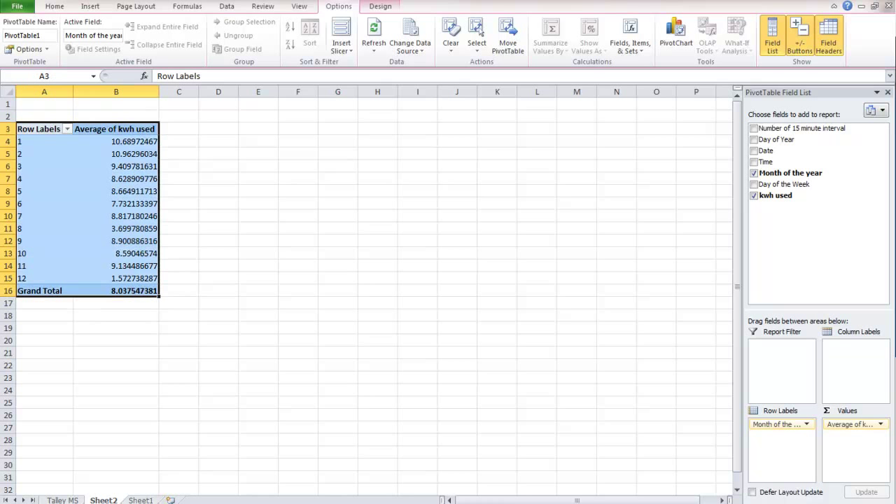
{"action": "left_click", "coordinate": [90, 9]}
{"action": "left_click", "coordinate": [236, 34]}
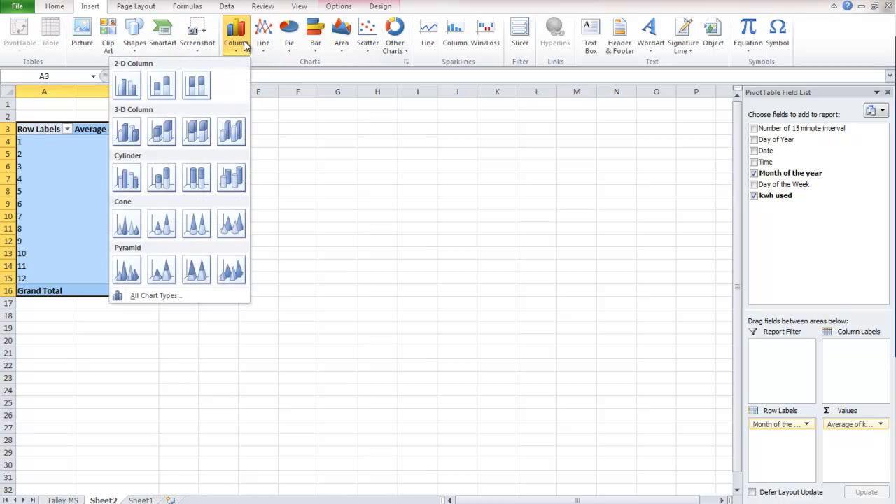
{"action": "left_click", "coordinate": [127, 87]}
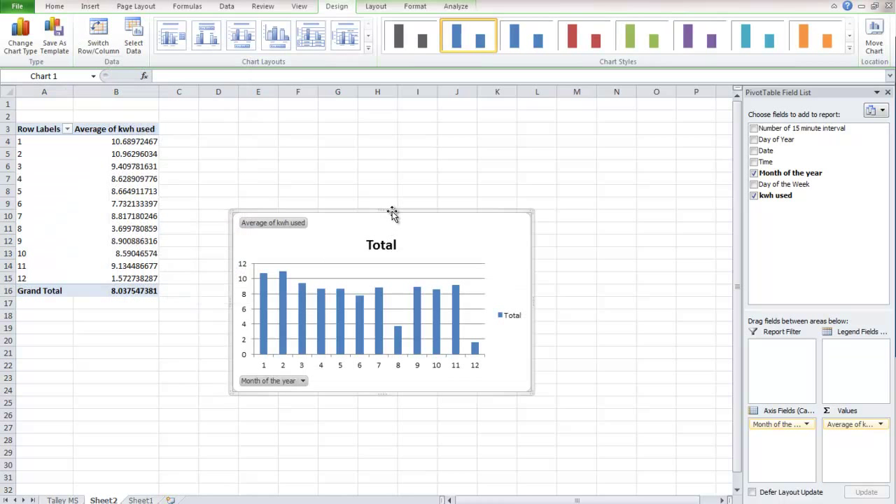
{"action": "left_click_drag", "start_coordinate": [392, 212], "coordinate": [386, 121]}
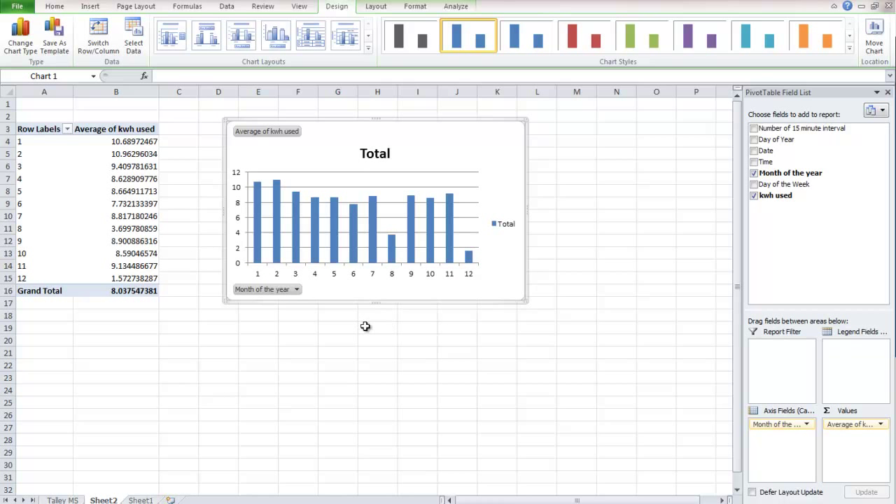
{"action": "mouse_move", "coordinate": [394, 252]}
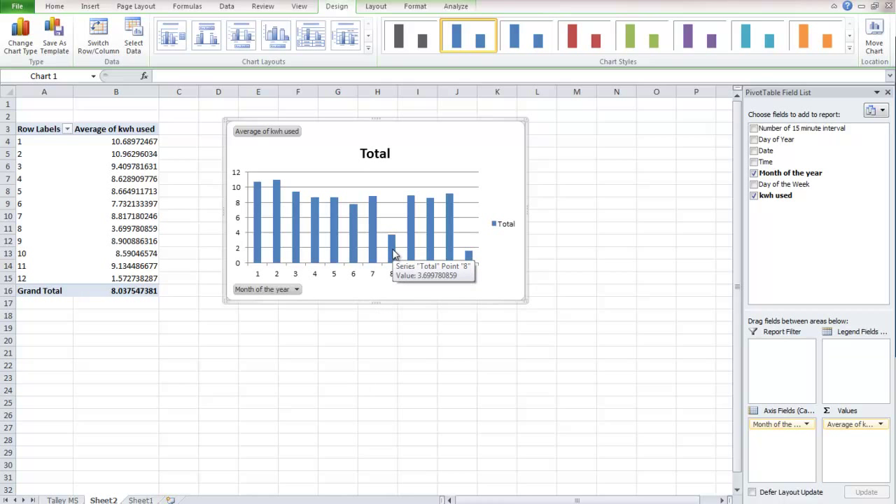
{"action": "mouse_move", "coordinate": [471, 263]}
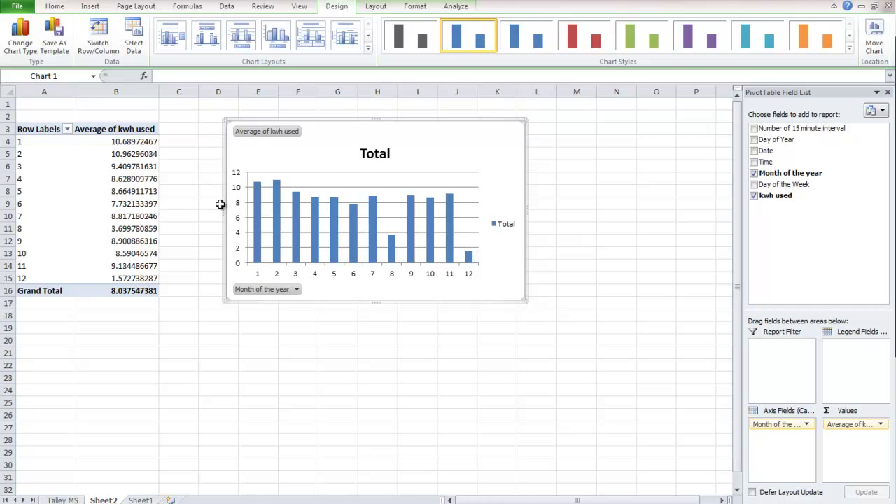
{"action": "left_click_drag", "start_coordinate": [37, 129], "coordinate": [127, 290]}
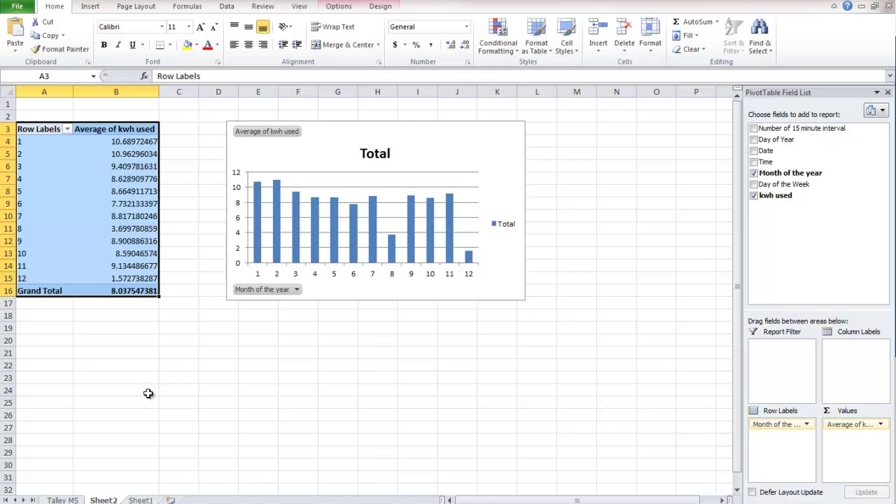
Copy the monthly pivot table and paste it at A20.
{"action": "key", "text": "ctrl+c"}
{"action": "left_click", "coordinate": [42, 340]}
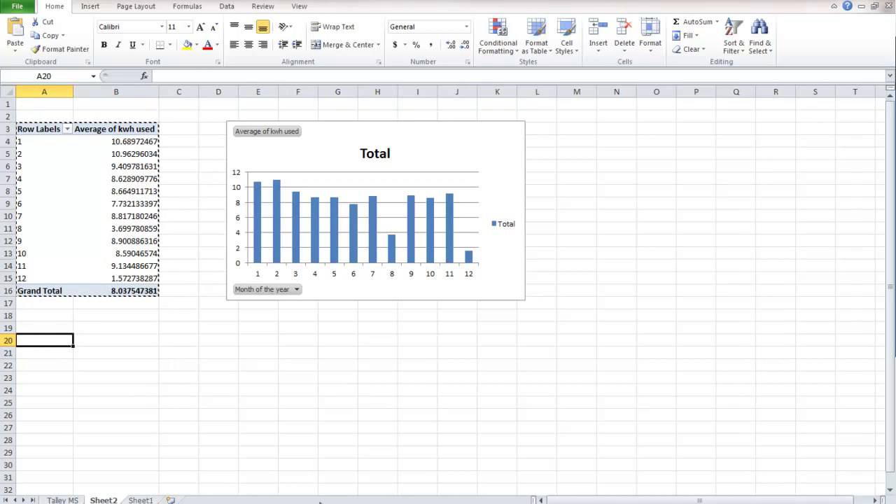
{"action": "key", "text": "ctrl+v"}
{"action": "scroll", "coordinate": [267, 395], "scroll_direction": "down", "scroll_amount": 1}
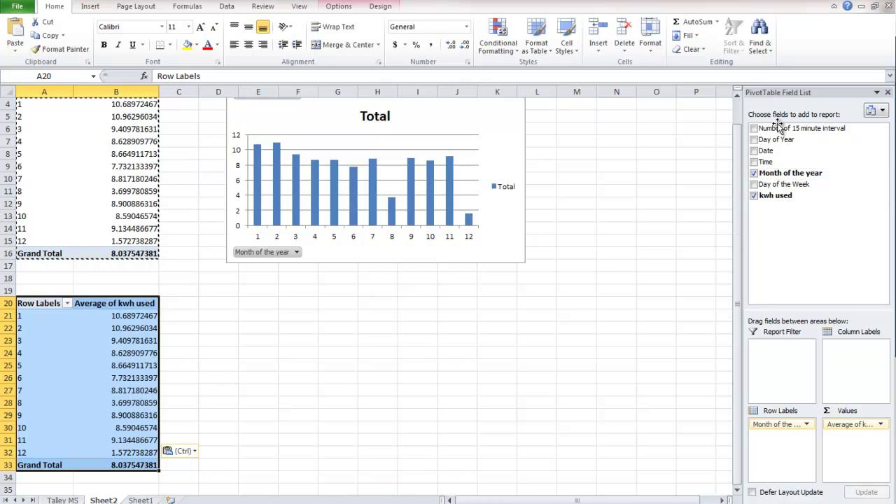
{"action": "left_click", "coordinate": [198, 501]}
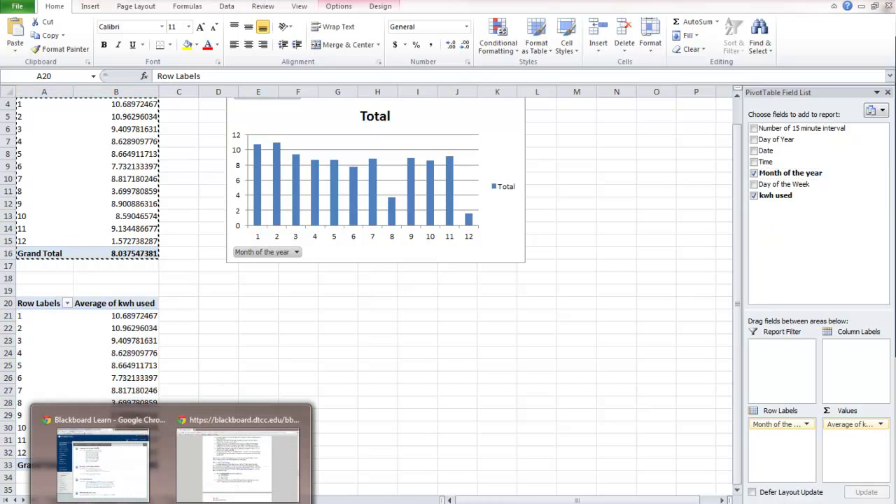
{"action": "left_click", "coordinate": [198, 501]}
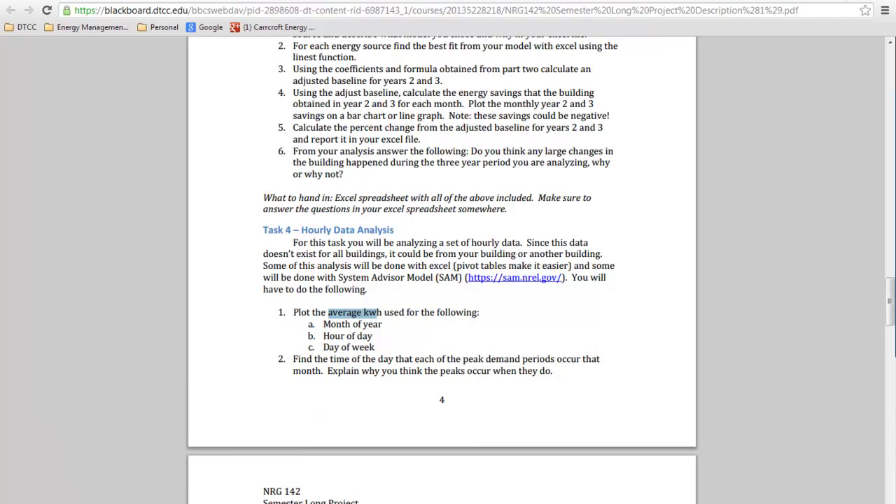
{"action": "key", "text": "alt+Tab"}
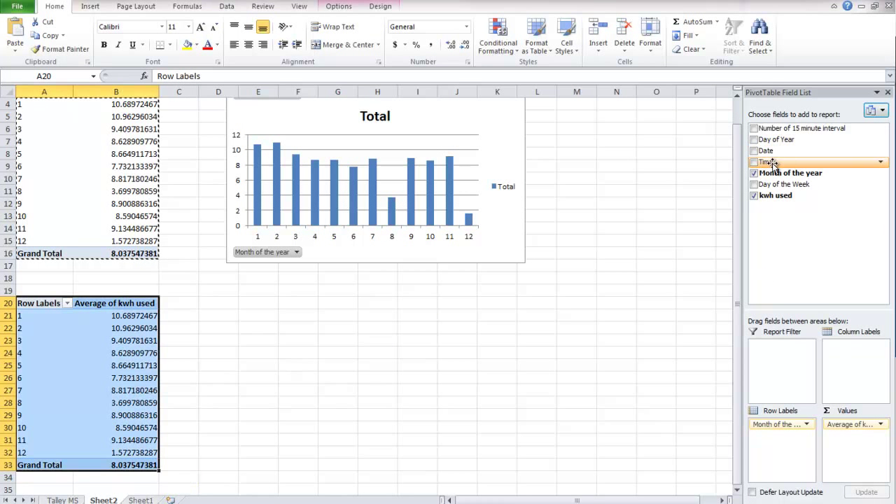
Replace Month of the year with Time as the copied pivot's row field.
{"action": "left_click_drag", "start_coordinate": [767, 162], "coordinate": [773, 455]}
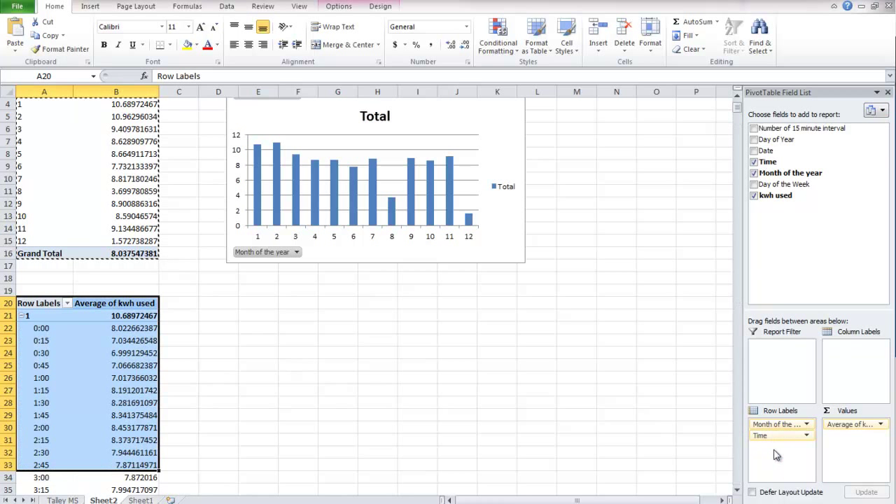
{"action": "left_click", "coordinate": [806, 424]}
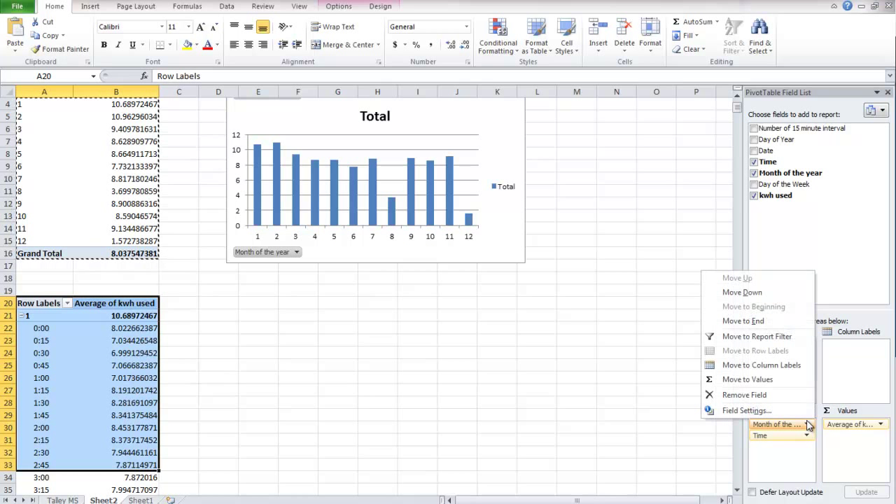
{"action": "left_click", "coordinate": [747, 395]}
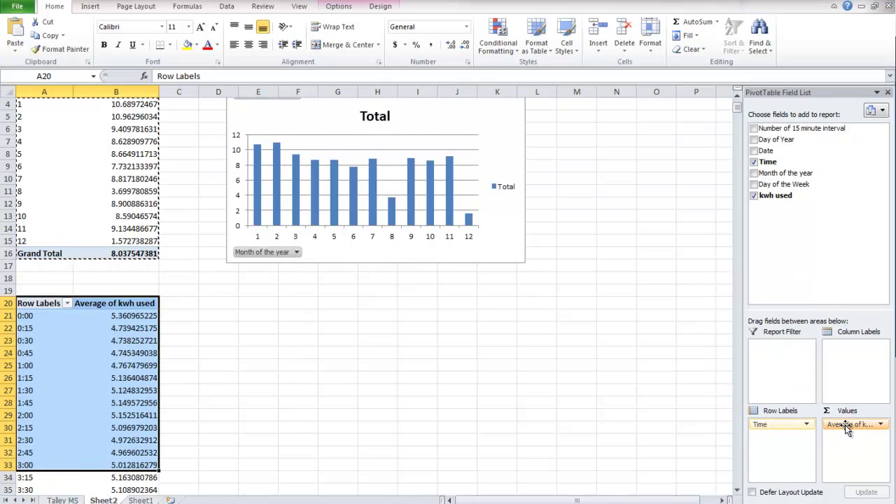
{"action": "left_click", "coordinate": [194, 327]}
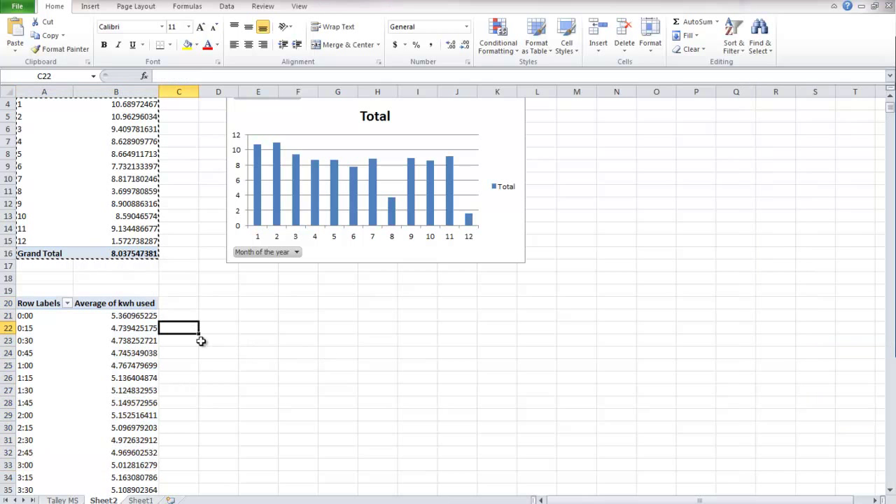
{"action": "scroll", "coordinate": [155, 355], "scroll_direction": "down", "scroll_amount": 2}
{"action": "left_click", "coordinate": [60, 228]}
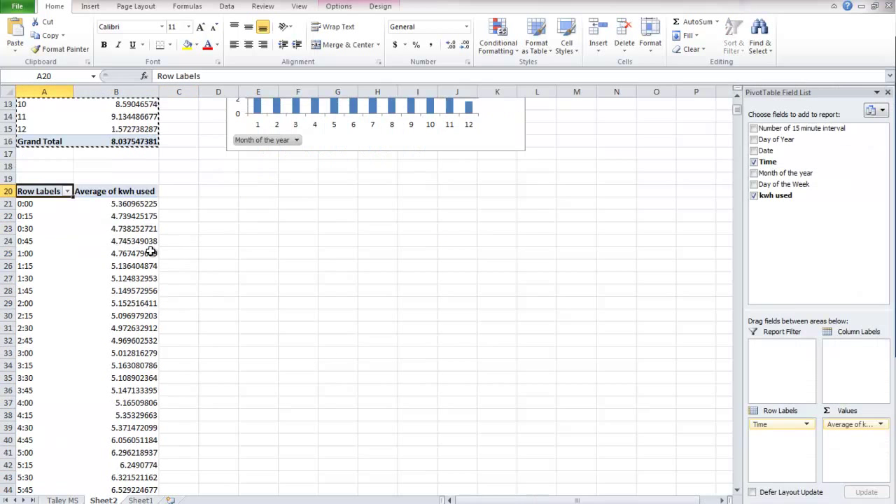
{"action": "scroll", "coordinate": [140, 255], "scroll_direction": "down", "scroll_amount": 10}
{"action": "scroll", "coordinate": [46, 376], "scroll_direction": "down", "scroll_amount": 20}
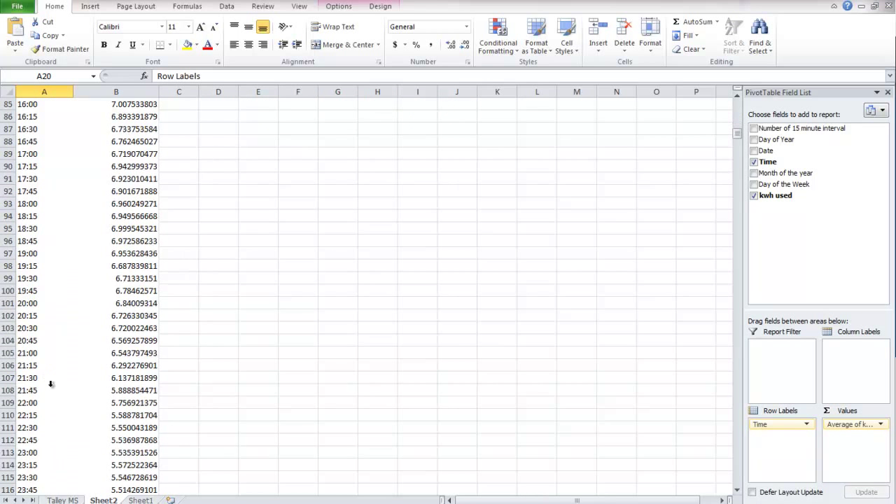
{"action": "left_click_drag", "start_coordinate": [135, 239], "coordinate": [10, 39]}
{"action": "left_click_drag", "start_coordinate": [41, 115], "coordinate": [41, 115]}
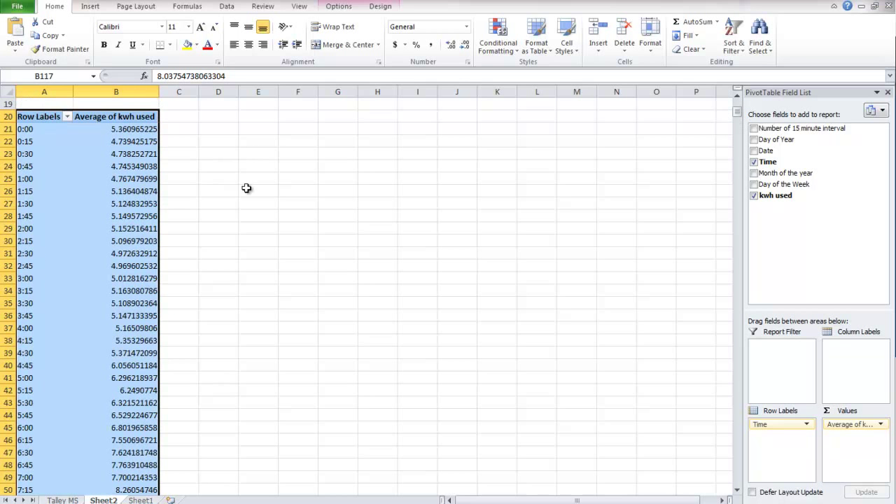
Insert a clustered column pivot chart of average kwh by time of day.
{"action": "left_click", "coordinate": [91, 9]}
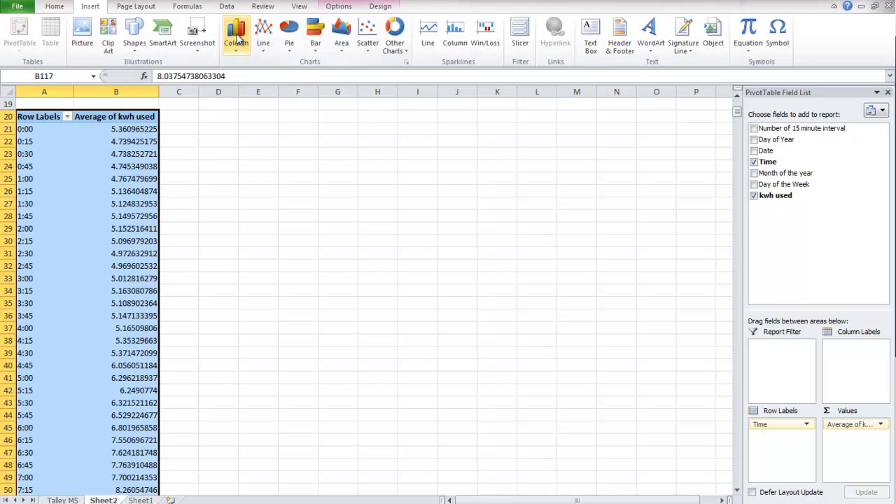
{"action": "left_click", "coordinate": [236, 35]}
{"action": "left_click", "coordinate": [127, 86]}
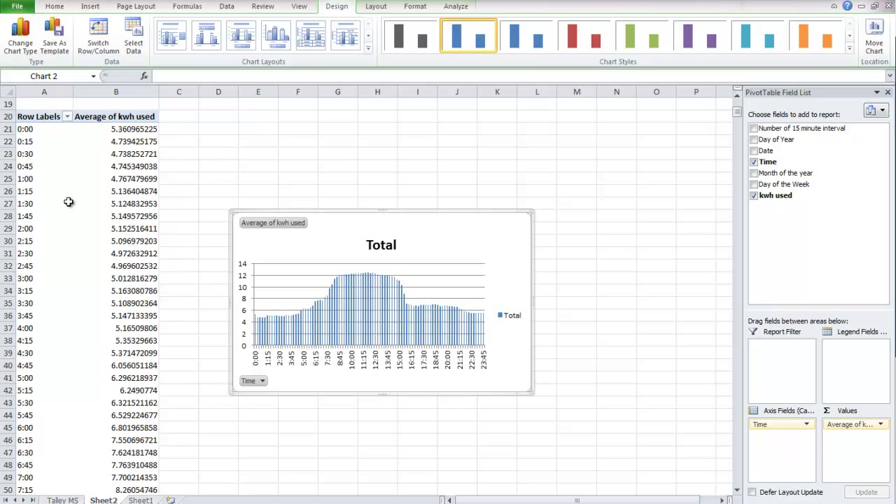
Check the assignment PDF, then select the time-of-day pivot table for copying.
{"action": "left_click", "coordinate": [238, 466]}
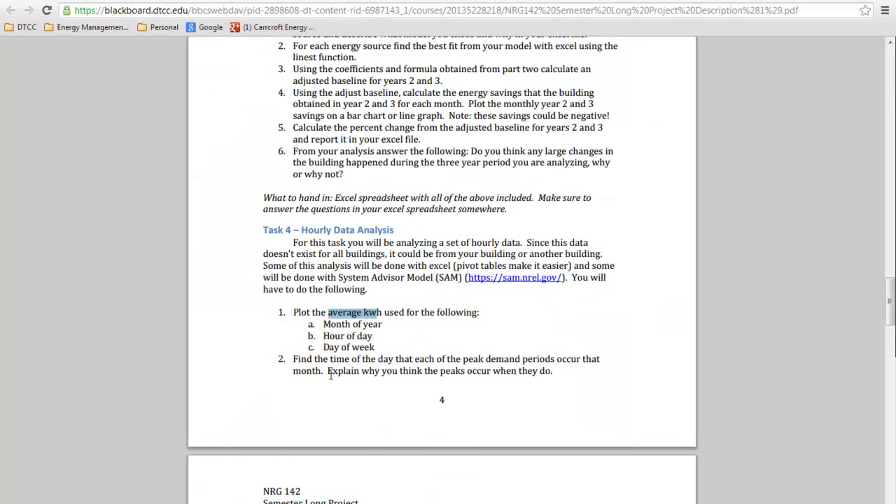
{"action": "key", "text": "alt+Tab"}
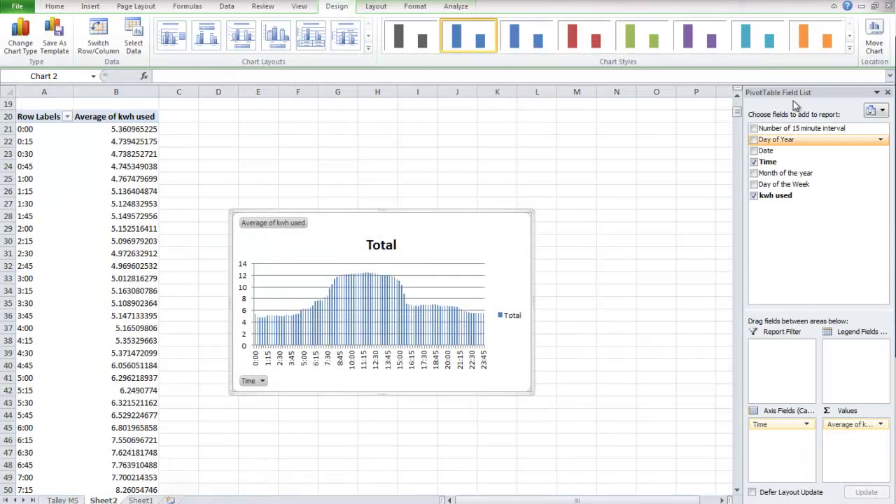
{"action": "left_click_drag", "start_coordinate": [36, 114], "coordinate": [136, 479]}
Paste a copy of the time pivot at A122, swap Time for Day of the Week, and select A122:B130.
{"action": "scroll", "coordinate": [213, 354], "scroll_direction": "down", "scroll_amount": 8}
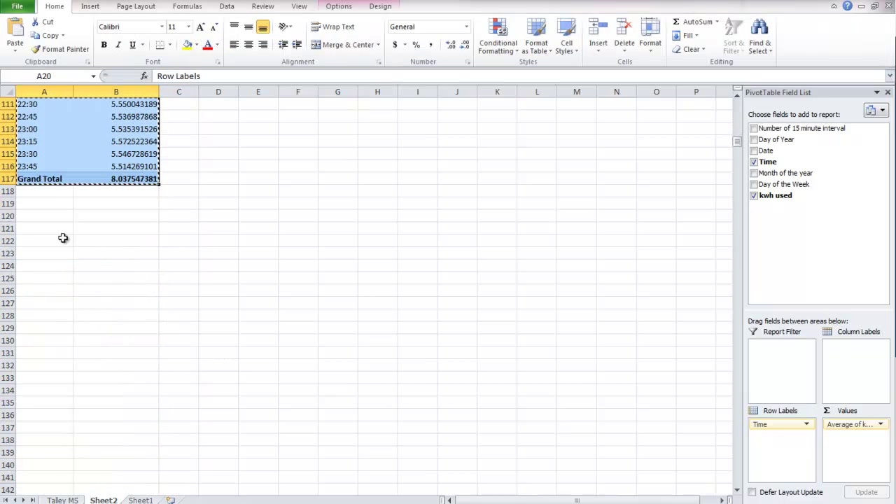
{"action": "left_click", "coordinate": [51, 236]}
{"action": "key", "text": "ctrl+v"}
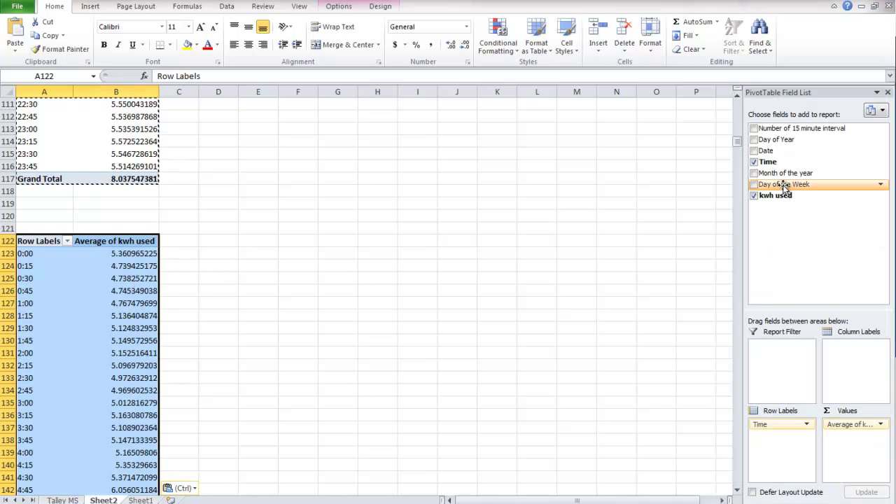
{"action": "left_click_drag", "start_coordinate": [784, 184], "coordinate": [791, 451]}
{"action": "left_click", "coordinate": [806, 425]}
{"action": "left_click", "coordinate": [775, 395]}
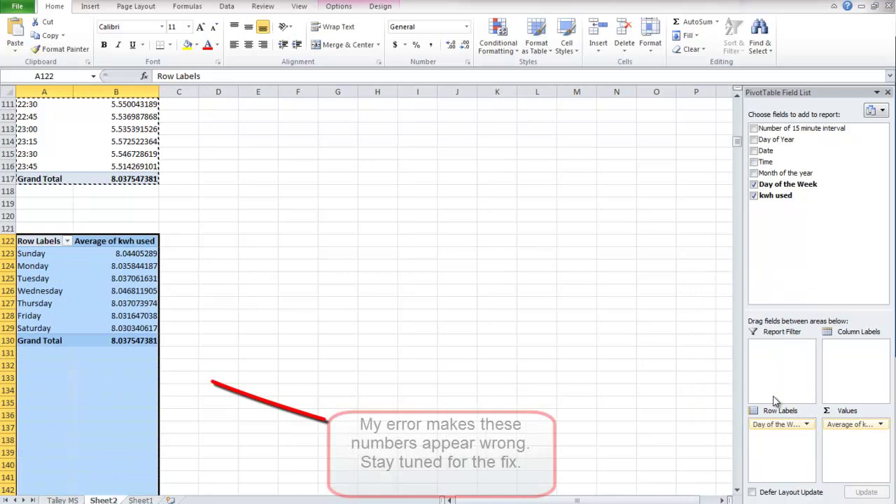
{"action": "left_click", "coordinate": [234, 314]}
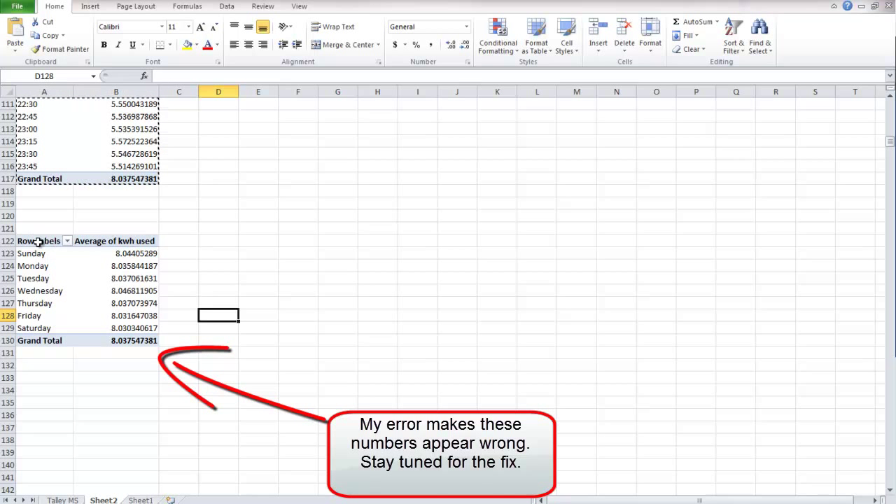
{"action": "left_click_drag", "start_coordinate": [39, 240], "coordinate": [120, 343]}
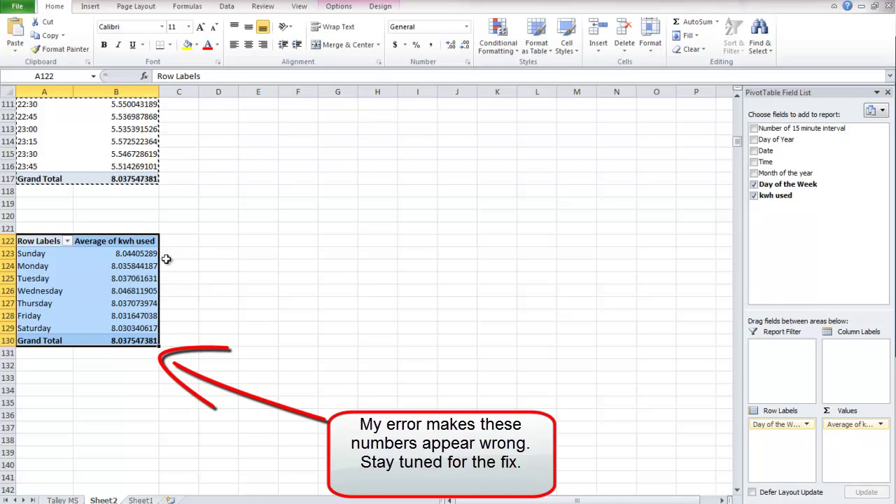
Insert a column pivot chart of the weekday averages.
{"action": "left_click", "coordinate": [90, 7]}
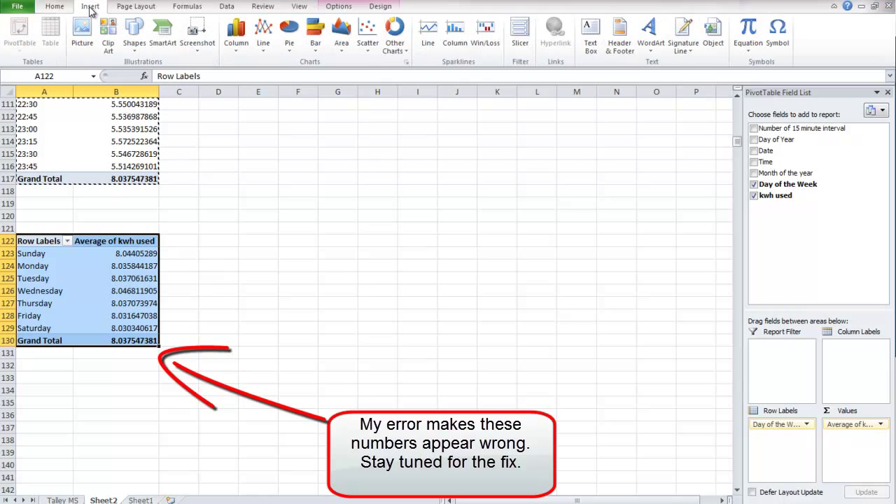
{"action": "left_click", "coordinate": [236, 35]}
{"action": "left_click", "coordinate": [127, 85]}
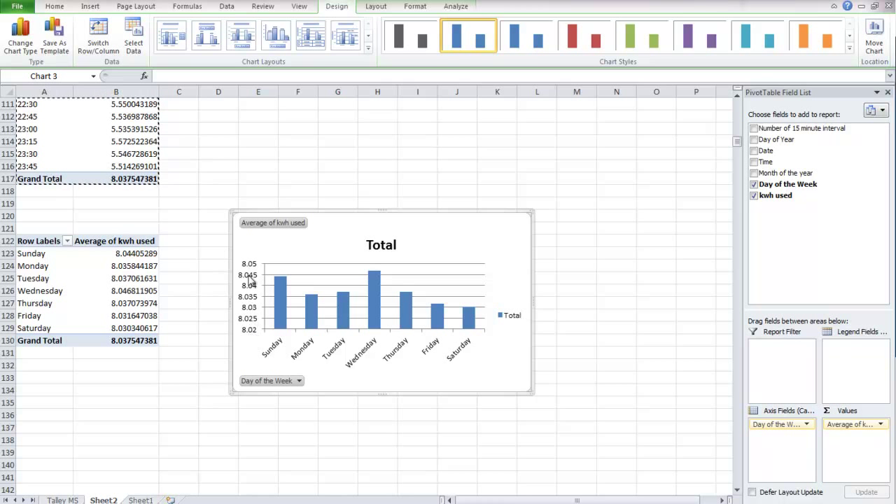
Fix the chart's vertical axis minimum at 0 instead of 8.02.
{"action": "left_click", "coordinate": [252, 300]}
{"action": "right_click", "coordinate": [252, 300]}
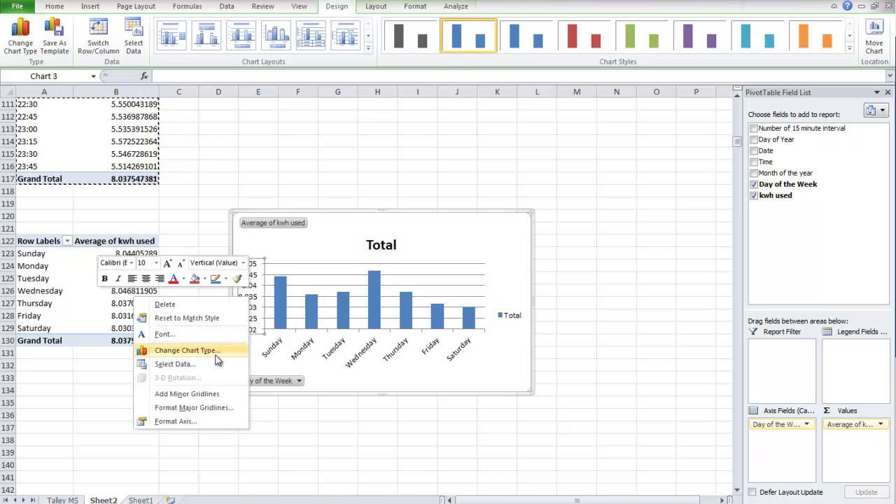
{"action": "left_click", "coordinate": [182, 421]}
{"action": "left_click", "coordinate": [459, 128]}
{"action": "left_click_drag", "start_coordinate": [527, 128], "coordinate": [462, 128]}
{"action": "type", "text": "0"}
{"action": "left_click", "coordinate": [562, 406]}
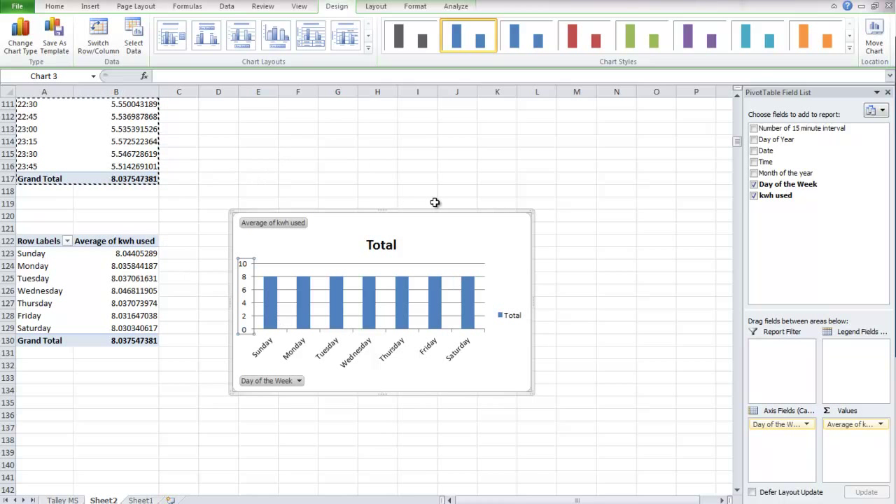
Deselect the chart by clicking an empty cell.
{"action": "left_click", "coordinate": [205, 321]}
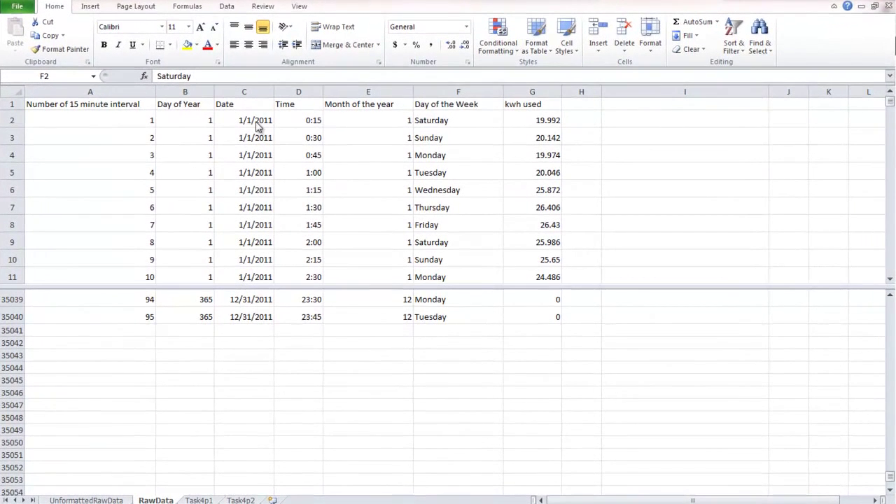
Review the dates in C2:C9 and the weekday names in F2:F8.
{"action": "left_click", "coordinate": [256, 120]}
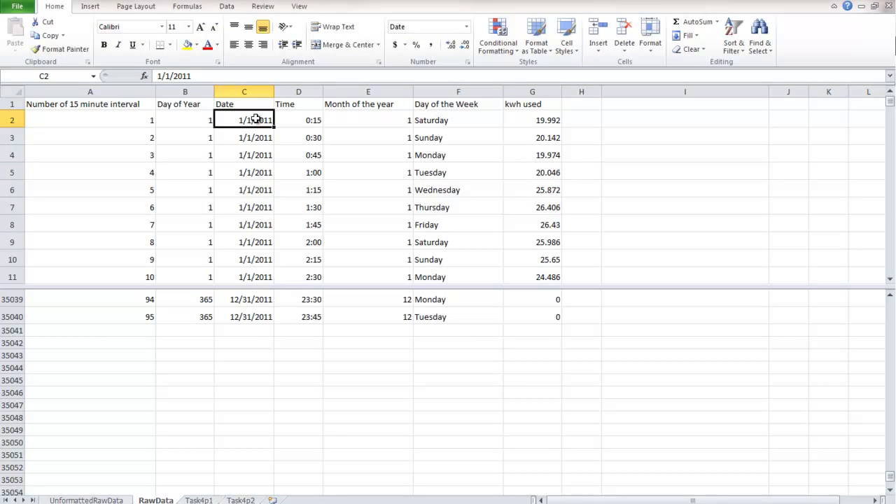
{"action": "left_click_drag", "start_coordinate": [256, 120], "coordinate": [265, 243]}
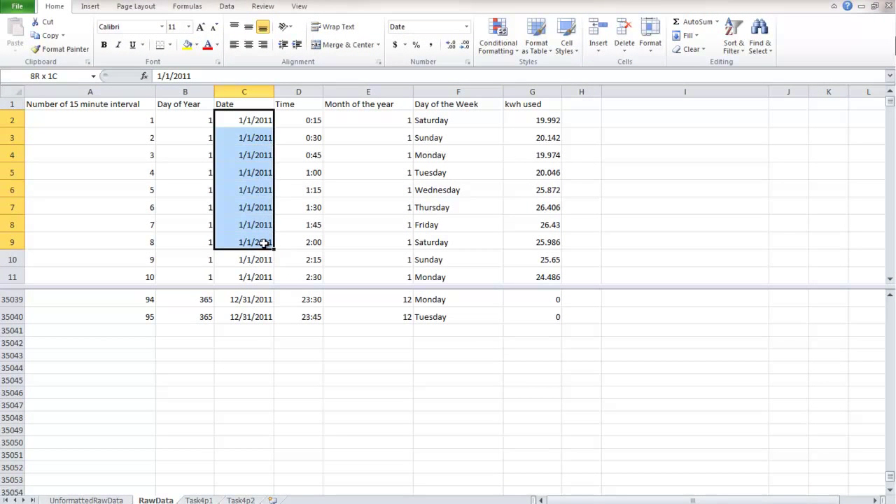
{"action": "left_click_drag", "start_coordinate": [450, 120], "coordinate": [458, 228]}
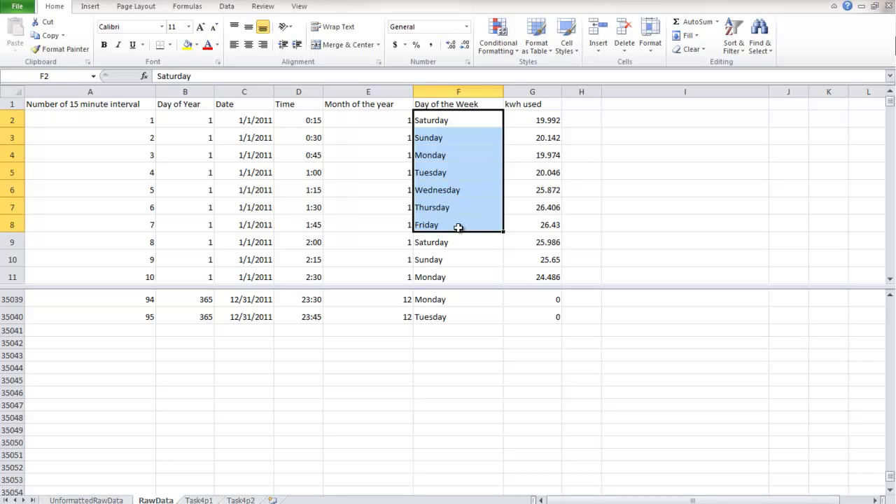
{"action": "left_click", "coordinate": [250, 120]}
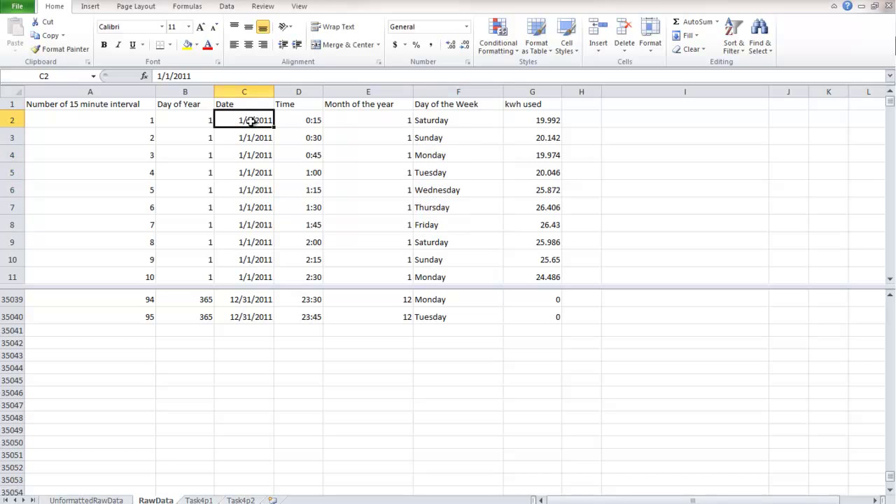
Enter =C2 in F2 so it takes its value from the date.
{"action": "left_click", "coordinate": [450, 121]}
{"action": "type", "text": "="}
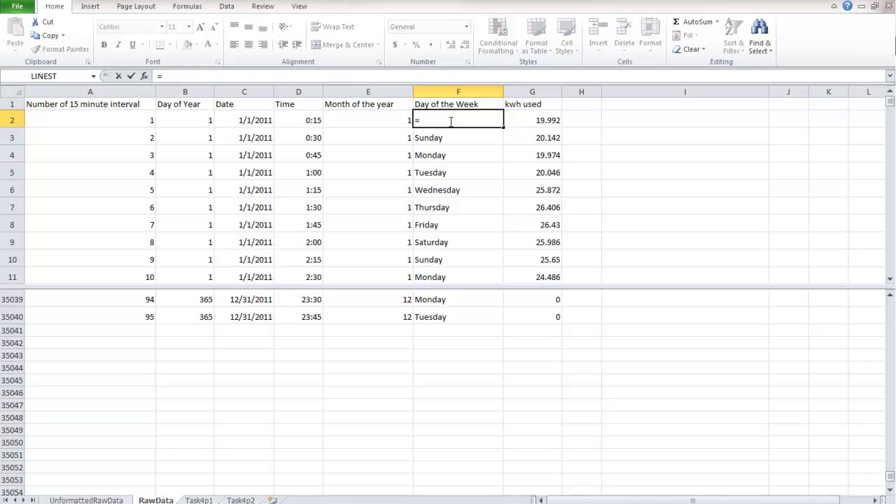
{"action": "left_click", "coordinate": [245, 121]}
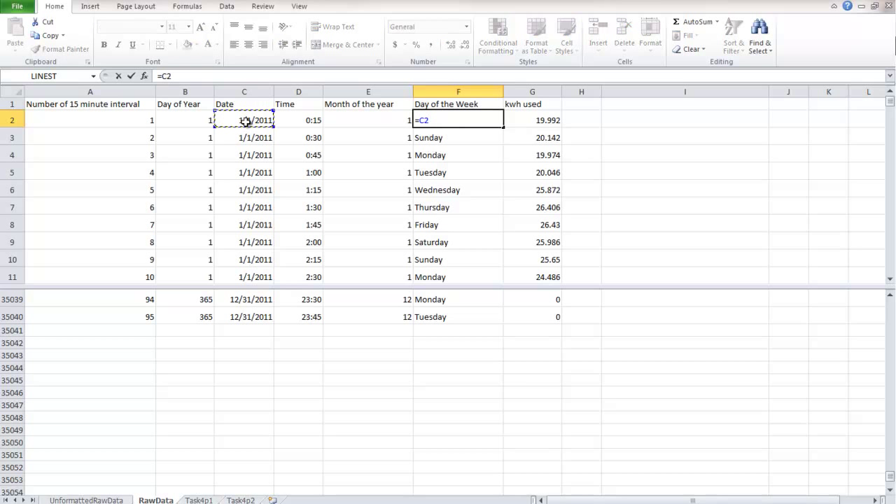
{"action": "key", "text": "Return"}
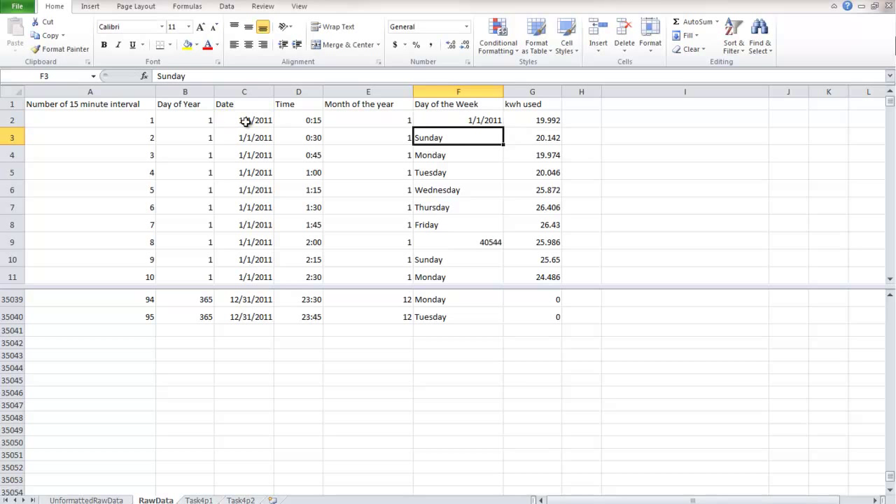
Apply a custom 'd' number format to the selected cell.
{"action": "left_click", "coordinate": [466, 27]}
{"action": "left_click", "coordinate": [390, 346]}
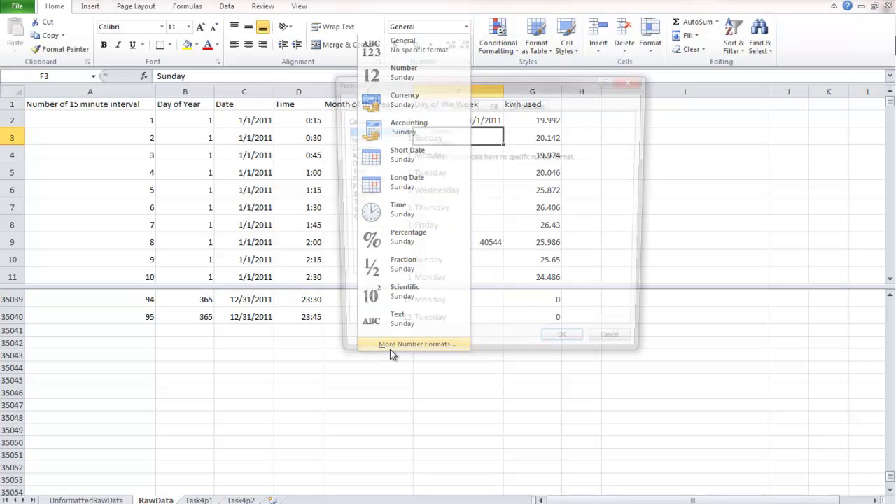
{"action": "left_click", "coordinate": [355, 220]}
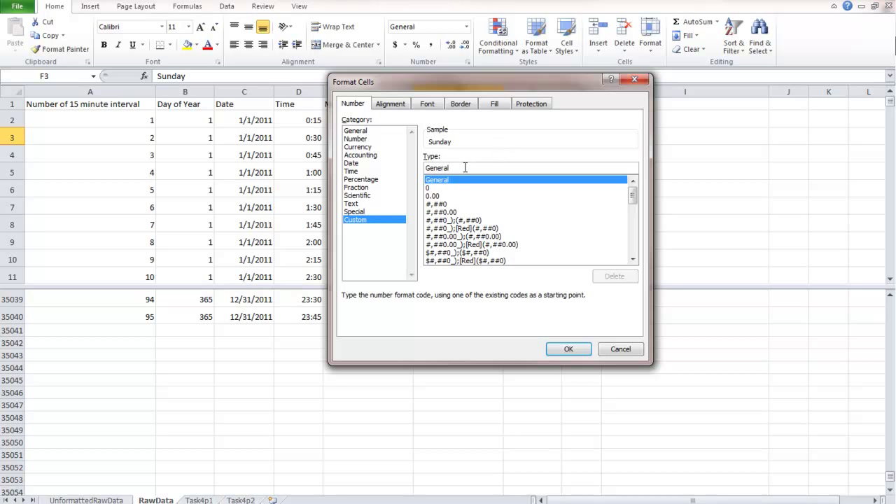
{"action": "left_click_drag", "start_coordinate": [465, 167], "coordinate": [424, 161]}
{"action": "type", "text": "dddd"}
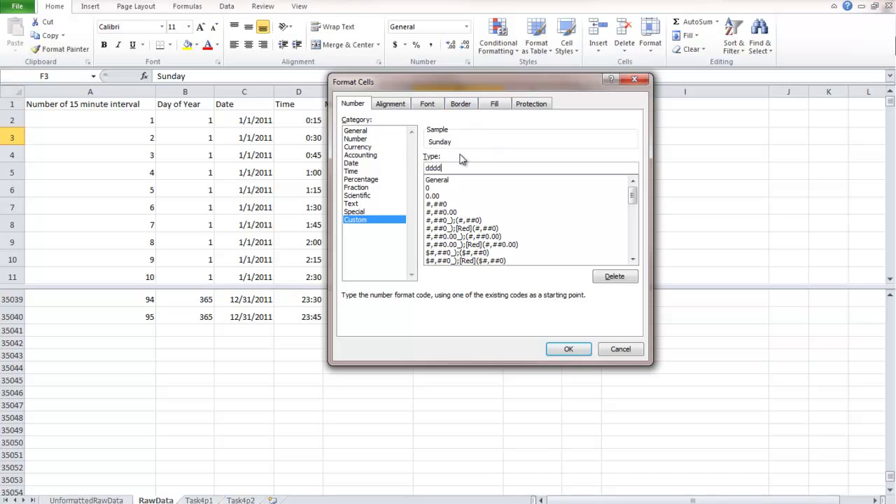
{"action": "left_click", "coordinate": [567, 348]}
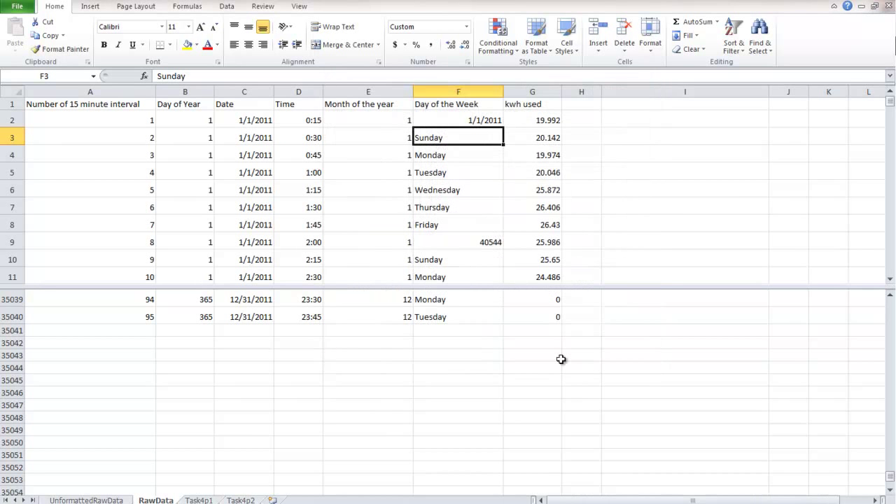
Give F2 the custom dddd number format so it displays Saturday.
{"action": "left_click", "coordinate": [481, 119]}
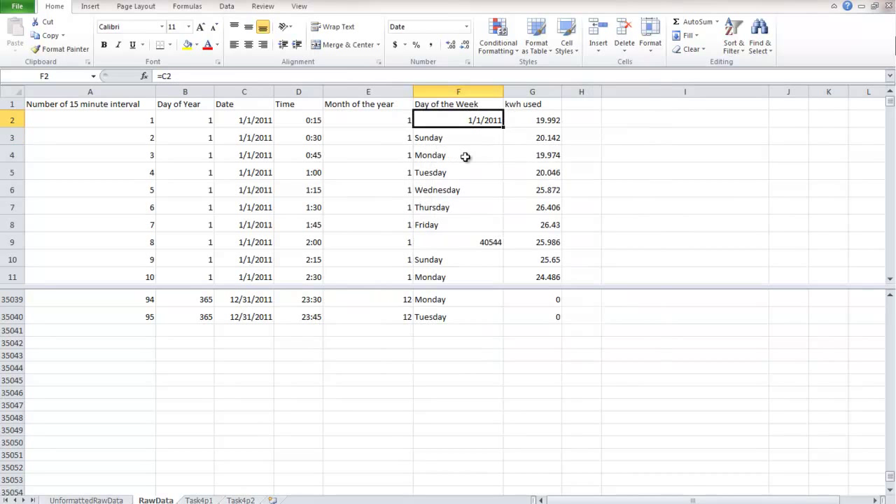
{"action": "left_click", "coordinate": [467, 27]}
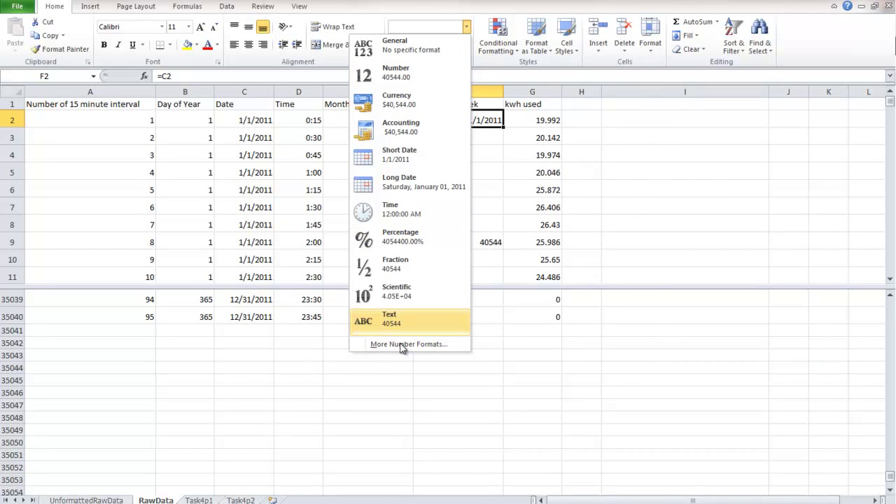
{"action": "left_click", "coordinate": [400, 343]}
{"action": "left_click", "coordinate": [360, 220]}
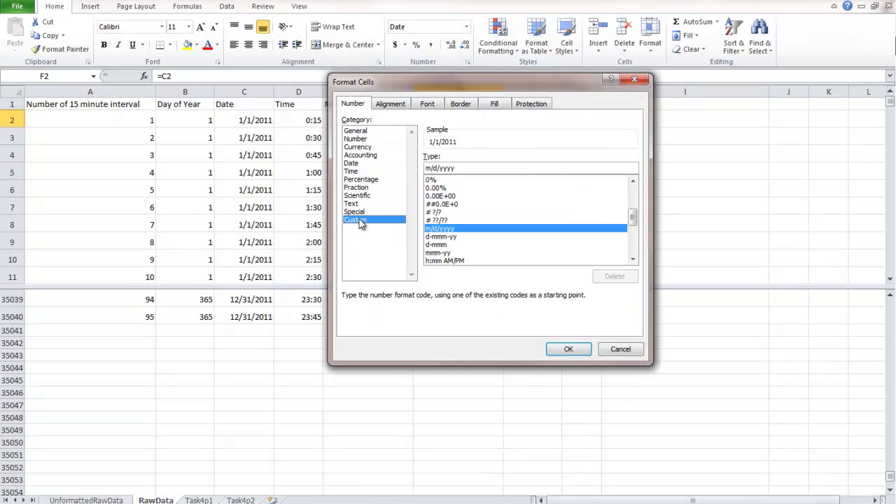
{"action": "left_click_drag", "start_coordinate": [460, 168], "coordinate": [406, 165]}
{"action": "type", "text": "dddd"}
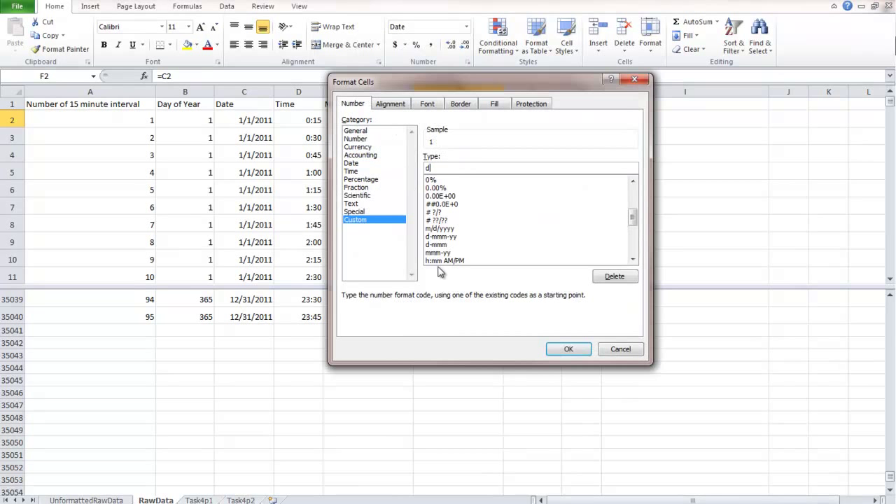
{"action": "left_click", "coordinate": [568, 349]}
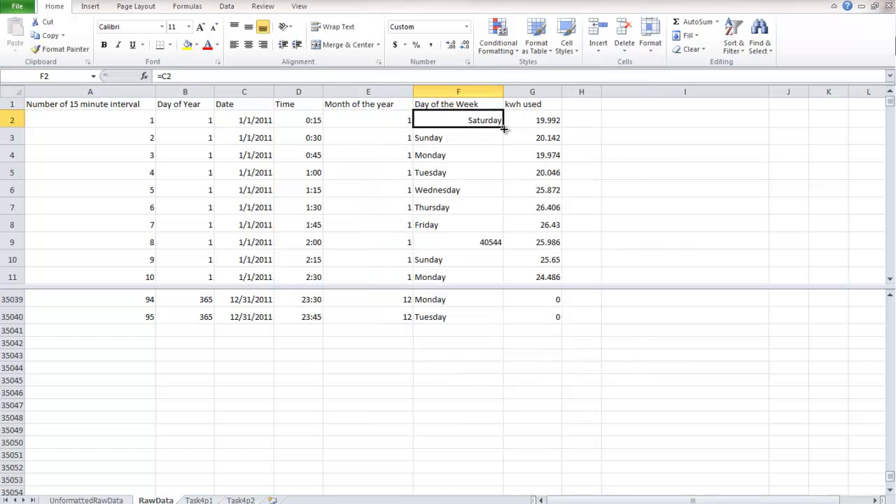
Fill F2's weekday formula down column F and confirm F98 references C98.
{"action": "double_click", "coordinate": [504, 129]}
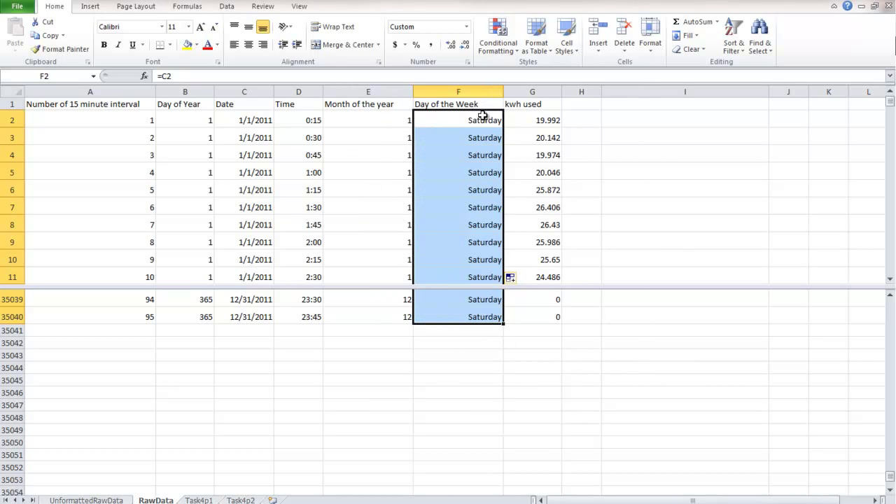
{"action": "left_click", "coordinate": [479, 128]}
{"action": "scroll", "coordinate": [483, 161], "scroll_direction": "down", "scroll_amount": 20}
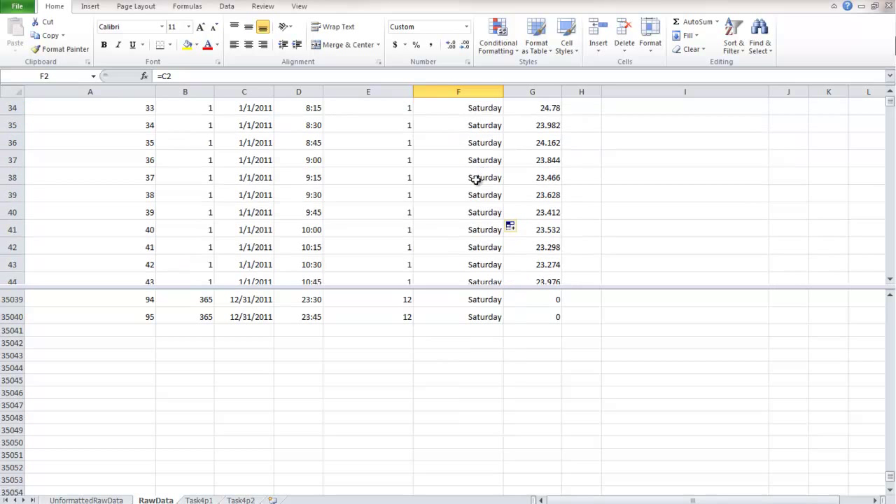
{"action": "scroll", "coordinate": [473, 186], "scroll_direction": "down", "scroll_amount": 4}
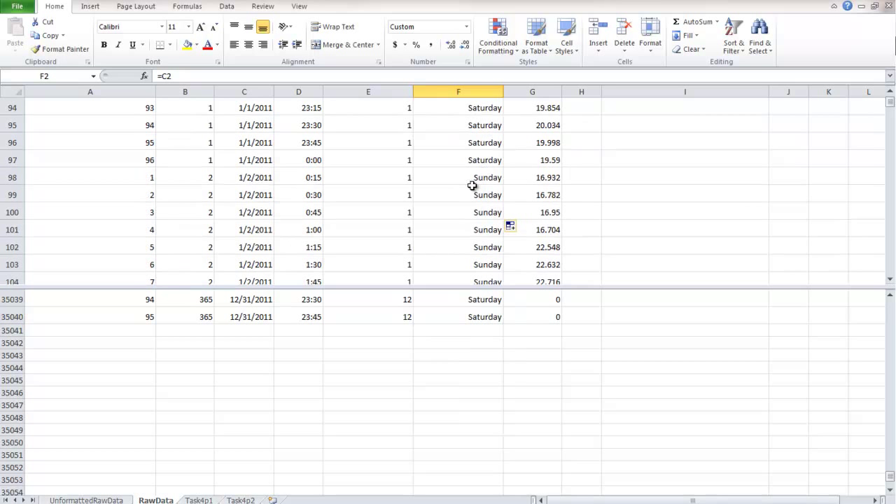
{"action": "left_click", "coordinate": [262, 161]}
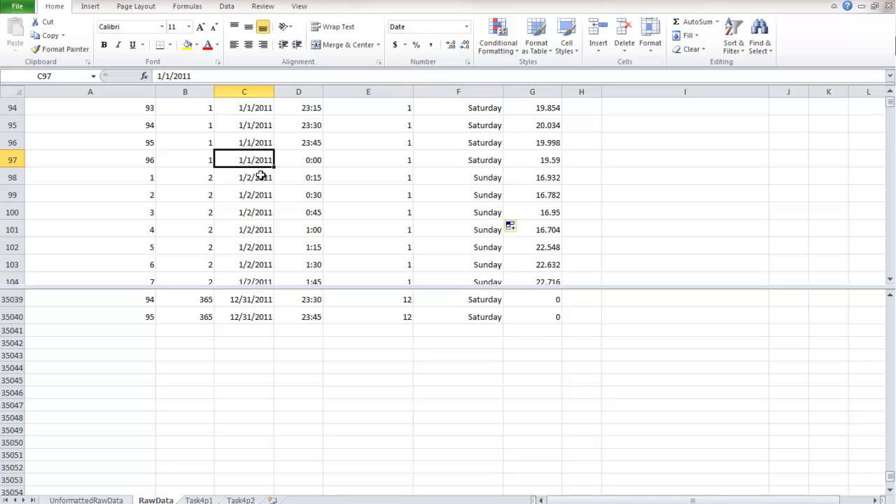
{"action": "left_click", "coordinate": [259, 178]}
{"action": "left_click", "coordinate": [456, 181]}
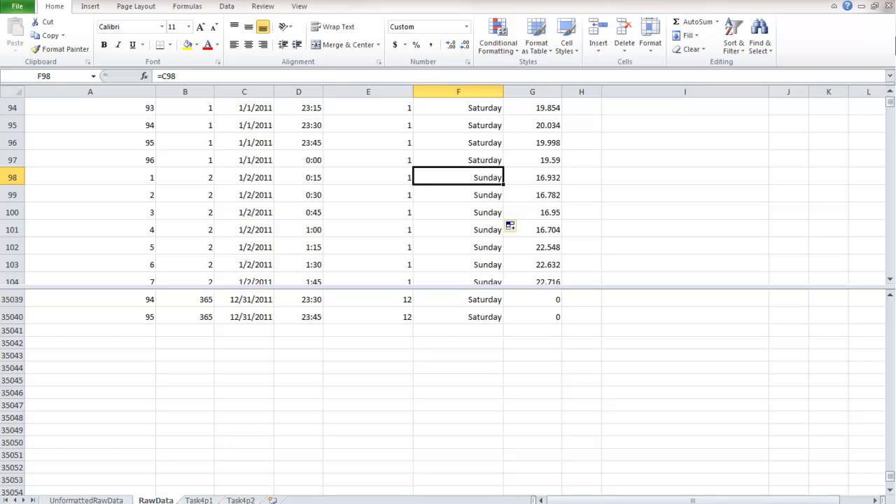
Refresh the Task4p1 weekday pivot, which now lists individual dates from 1/1/2011.
{"action": "left_click", "coordinate": [199, 500]}
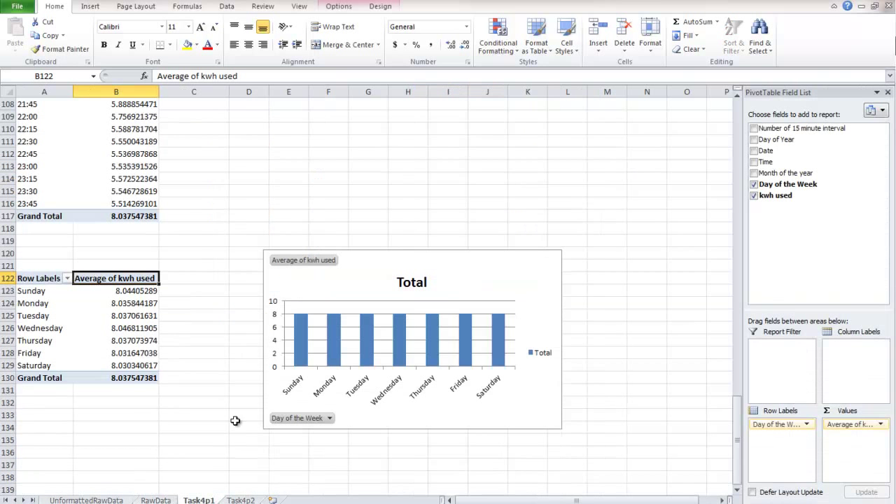
{"action": "right_click", "coordinate": [95, 278]}
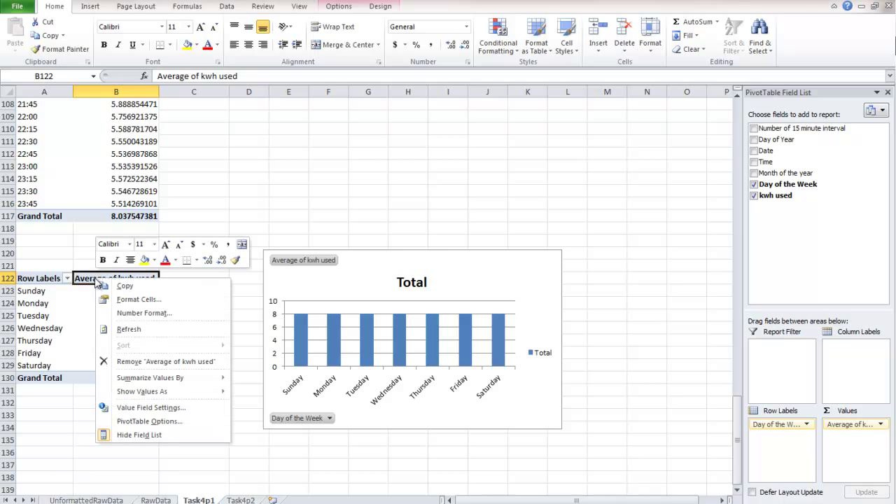
{"action": "left_click", "coordinate": [129, 330]}
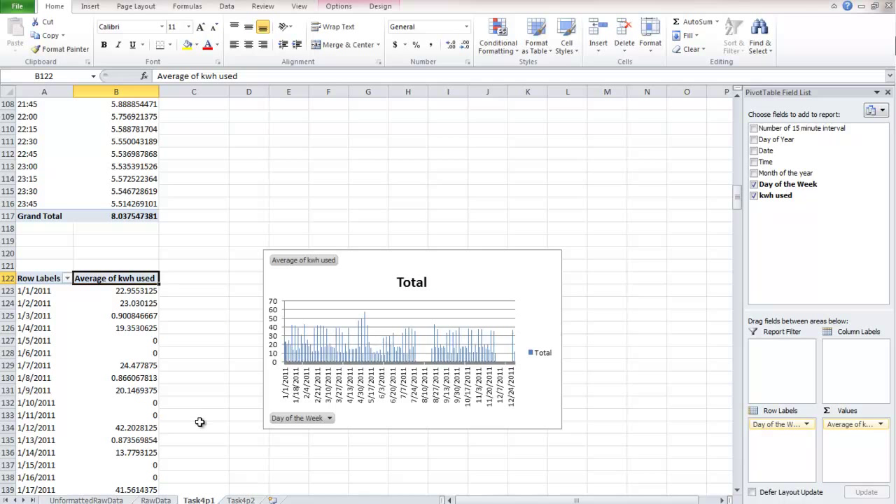
{"action": "left_click", "coordinate": [36, 291]}
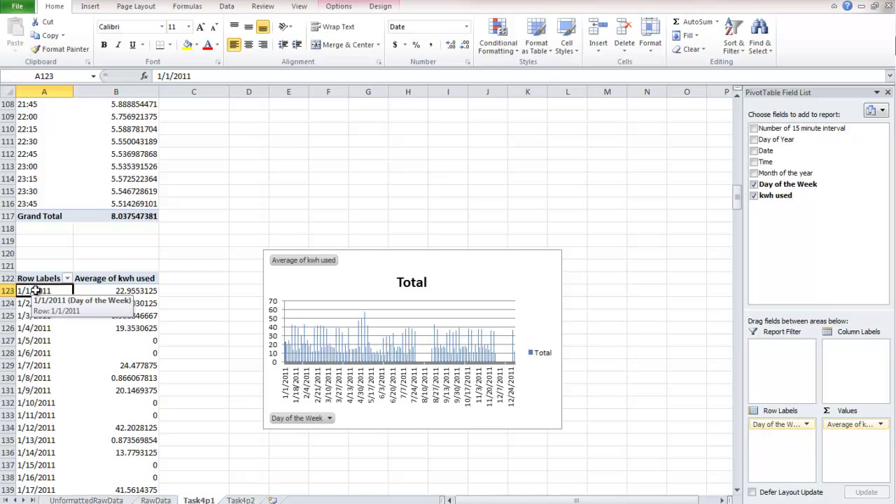
On RawData, enter =TEXT(C2,"dddd") in F2.
{"action": "left_click", "coordinate": [156, 500]}
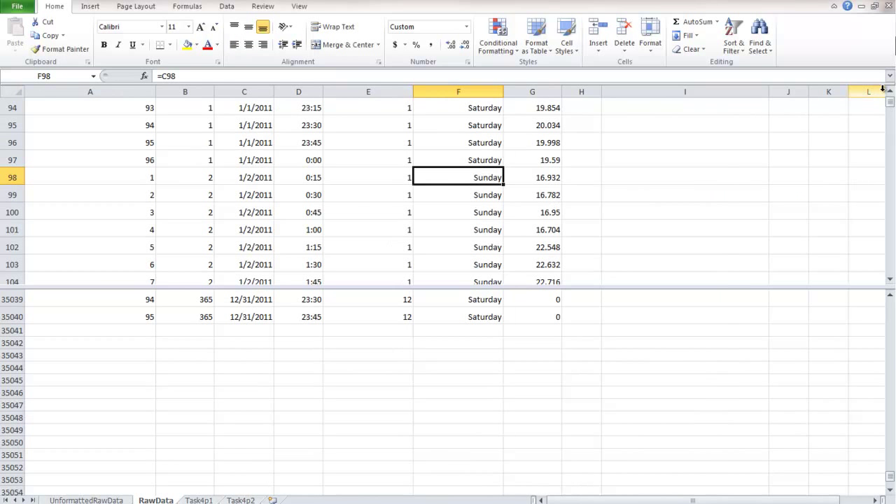
{"action": "left_click_drag", "start_coordinate": [893, 105], "coordinate": [892, 97]}
{"action": "left_click", "coordinate": [495, 121]}
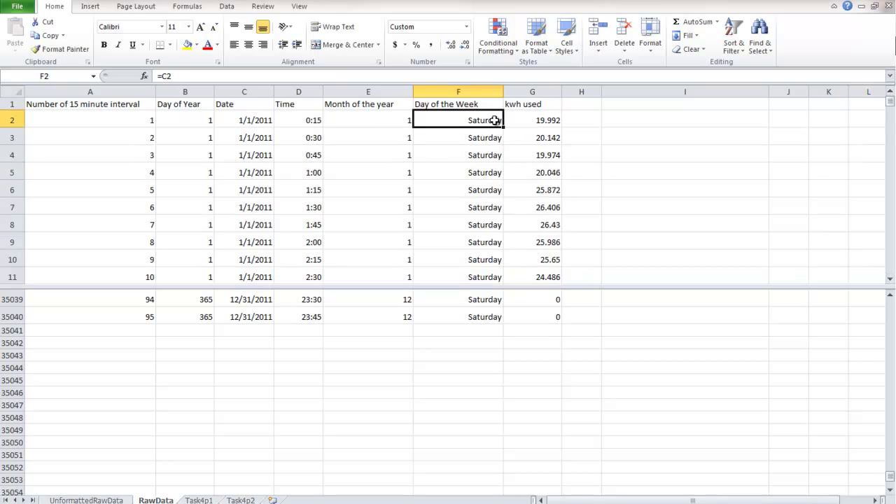
{"action": "type", "text": "=text("}
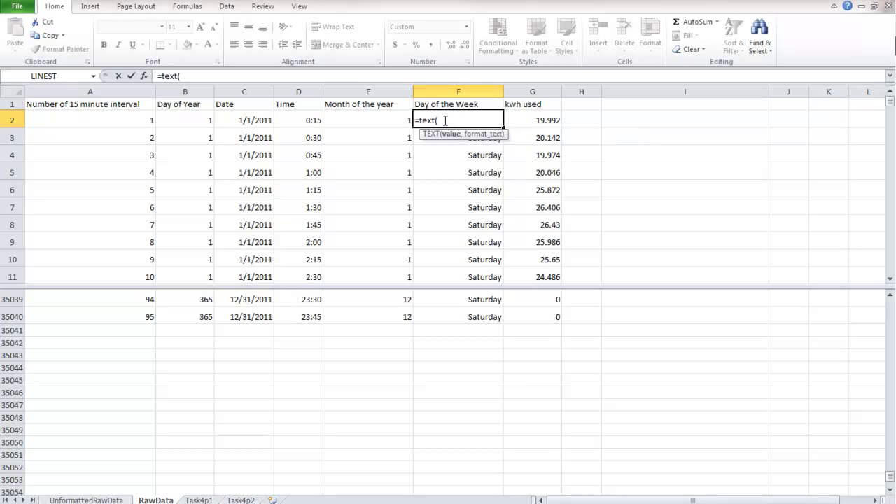
{"action": "left_click", "coordinate": [246, 121]}
{"action": "type", "text": ",\"dddd"}
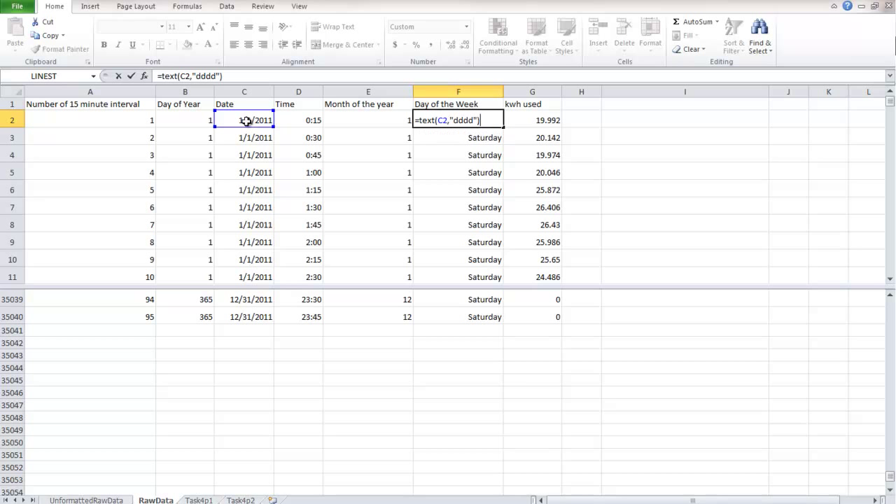
{"action": "key", "text": "Return"}
Copy F2's TEXT formula down column F to row 35040.
{"action": "left_click", "coordinate": [466, 120]}
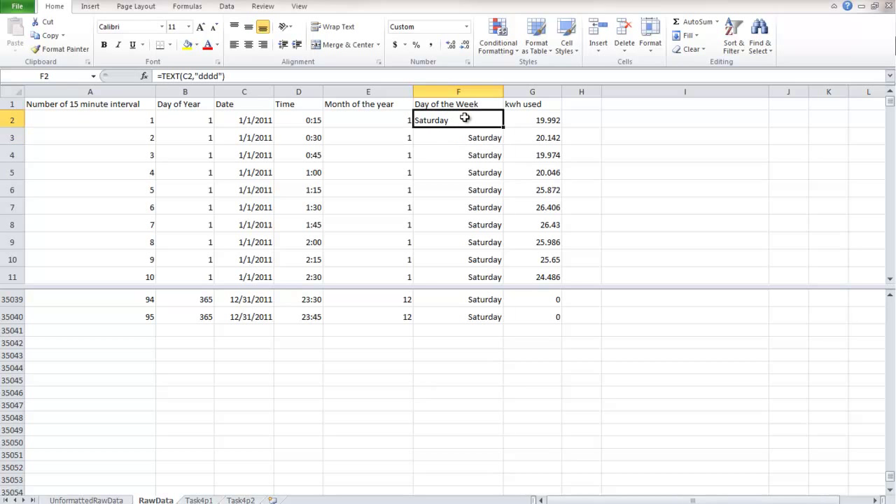
{"action": "double_click", "coordinate": [504, 128]}
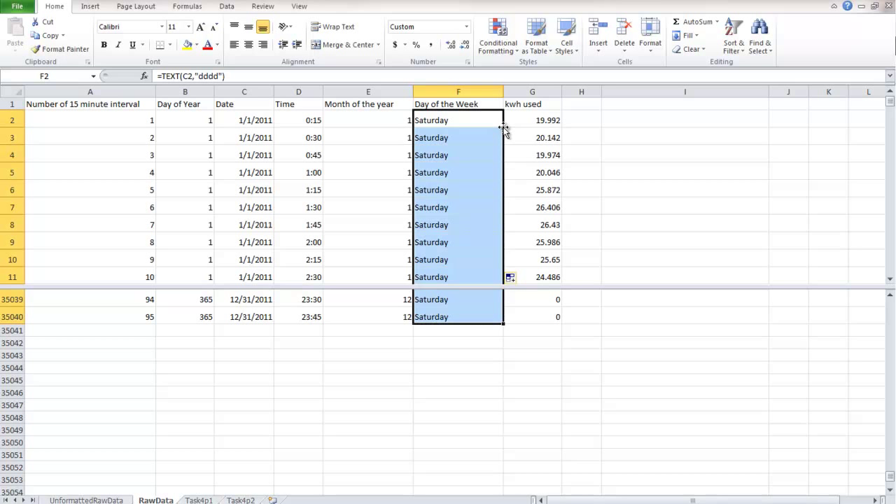
{"action": "scroll", "coordinate": [465, 183], "scroll_direction": "down", "scroll_amount": 8}
{"action": "scroll", "coordinate": [465, 184], "scroll_direction": "down", "scroll_amount": 4}
{"action": "scroll", "coordinate": [464, 188], "scroll_direction": "up", "scroll_amount": 12}
Refresh the Task4p1 pivot so it shows weekday averages from 5.51 Friday to 9.20 Monday.
{"action": "left_click", "coordinate": [198, 500]}
{"action": "right_click", "coordinate": [129, 281]}
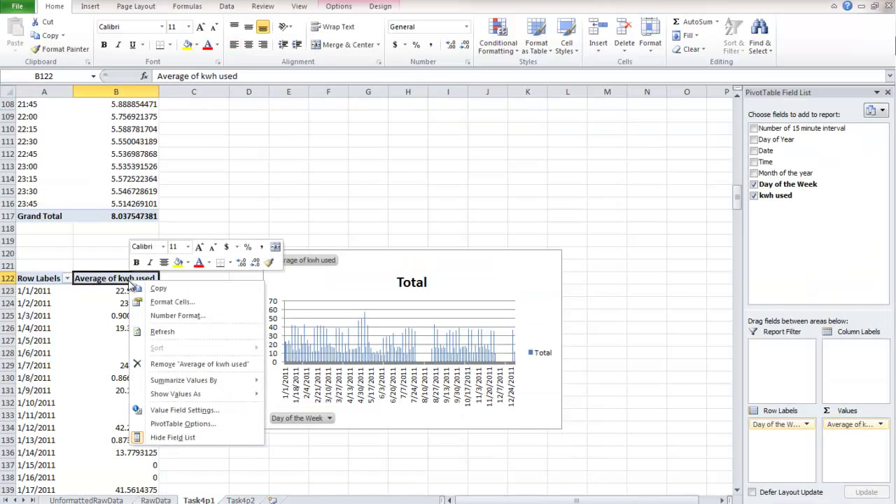
{"action": "left_click", "coordinate": [181, 331]}
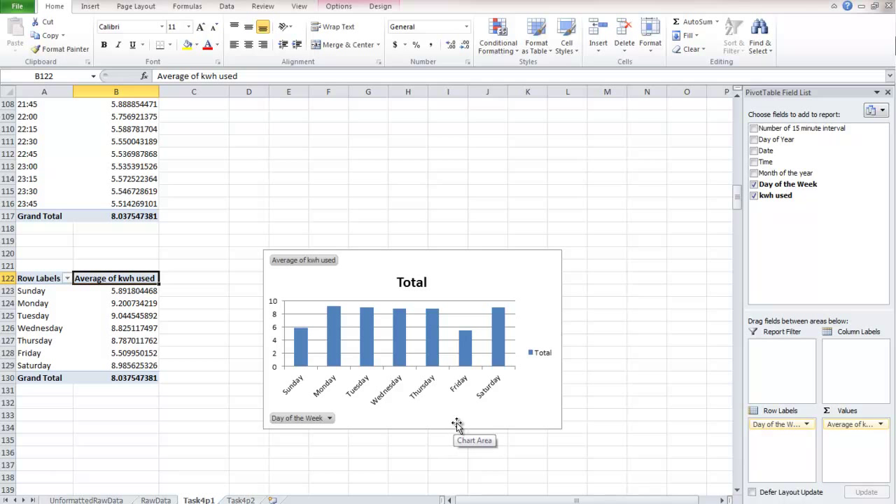
{"action": "mouse_move", "coordinate": [464, 348]}
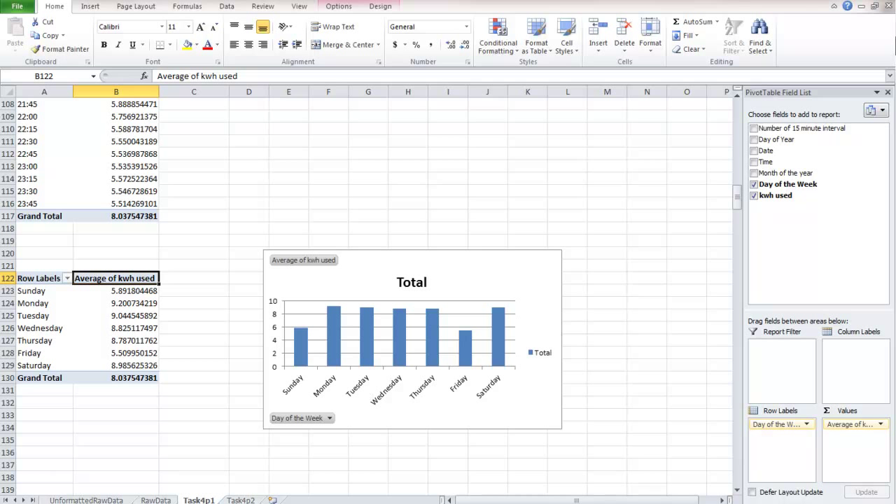
Check the project description PDF, then return to the RawData sheet.
{"action": "key", "text": "alt+Tab"}
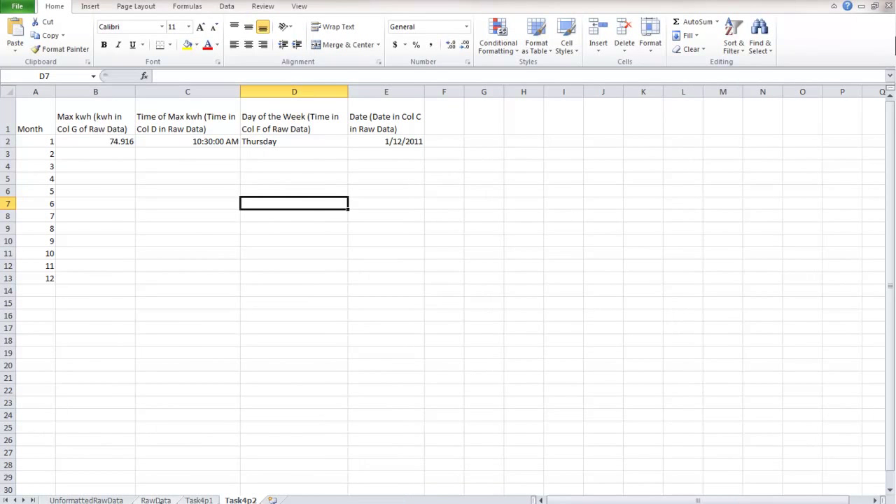
{"action": "left_click", "coordinate": [155, 500]}
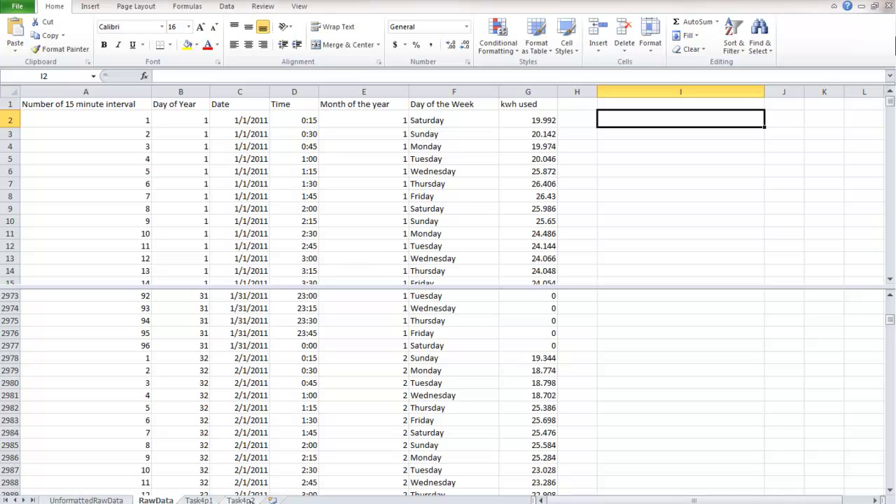
After a look at Task4p2, check that E2977 (=MONTH(C2977)) on RawData shows month 1.
{"action": "left_click", "coordinate": [240, 500]}
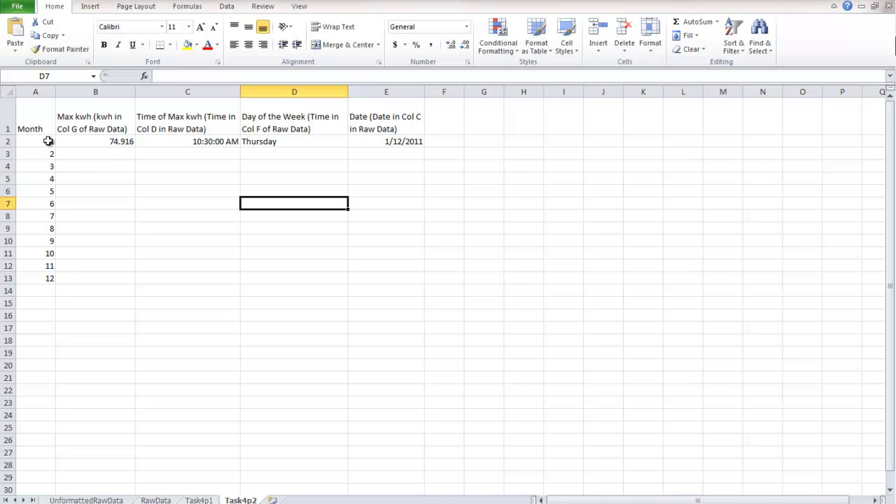
{"action": "left_click", "coordinate": [157, 500]}
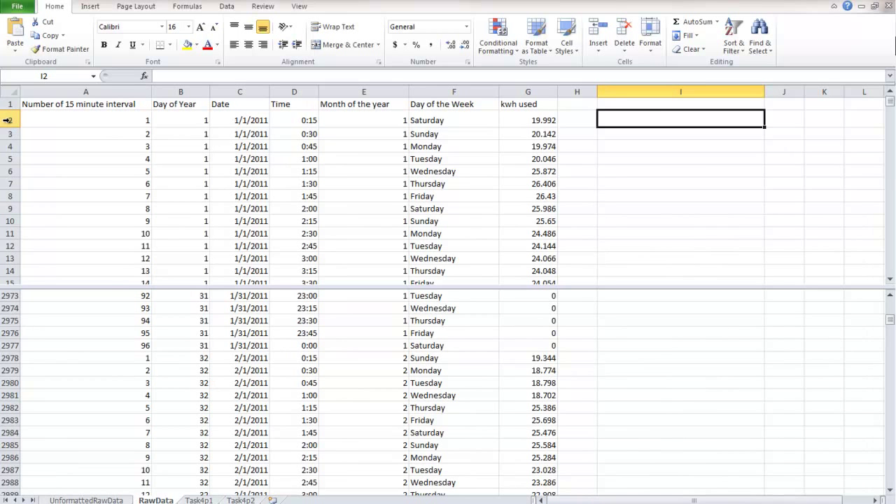
{"action": "mouse_move", "coordinate": [890, 101]}
{"action": "left_mouse_down"}
{"action": "mouse_move", "coordinate": [891, 164]}
{"action": "mouse_move", "coordinate": [891, 103]}
{"action": "mouse_move", "coordinate": [893, 120]}
{"action": "mouse_move", "coordinate": [892, 112]}
{"action": "left_mouse_up"}
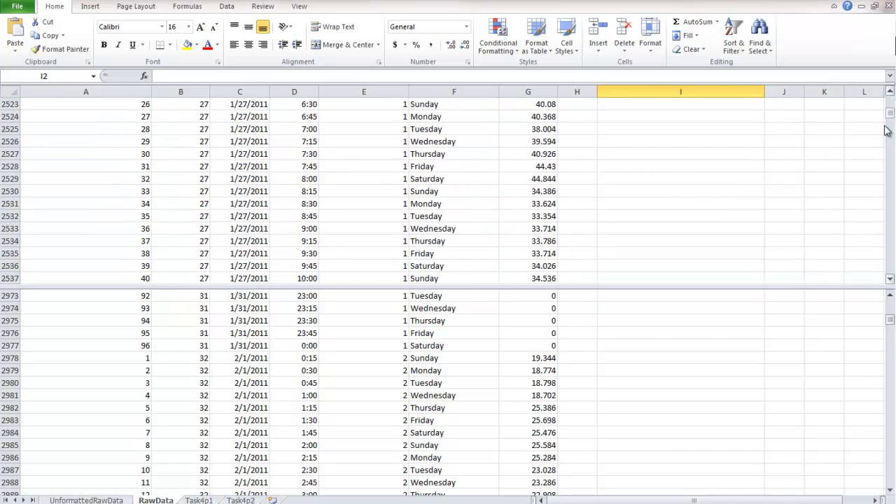
{"action": "left_click_drag", "start_coordinate": [890, 280], "coordinate": [893, 265]}
{"action": "left_click_drag", "start_coordinate": [888, 120], "coordinate": [890, 103]}
{"action": "left_click", "coordinate": [888, 223]}
{"action": "left_click", "coordinate": [891, 229]}
{"action": "double_click", "coordinate": [892, 229]}
{"action": "double_click", "coordinate": [892, 229]}
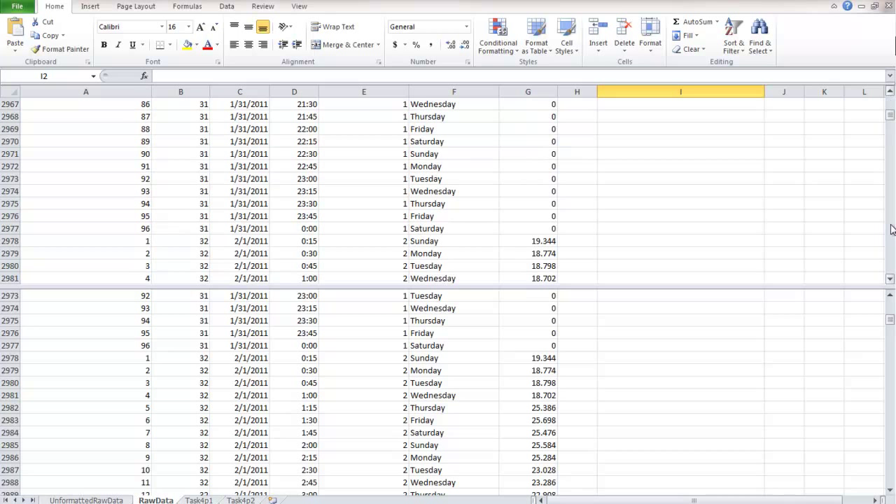
{"action": "left_click", "coordinate": [392, 229]}
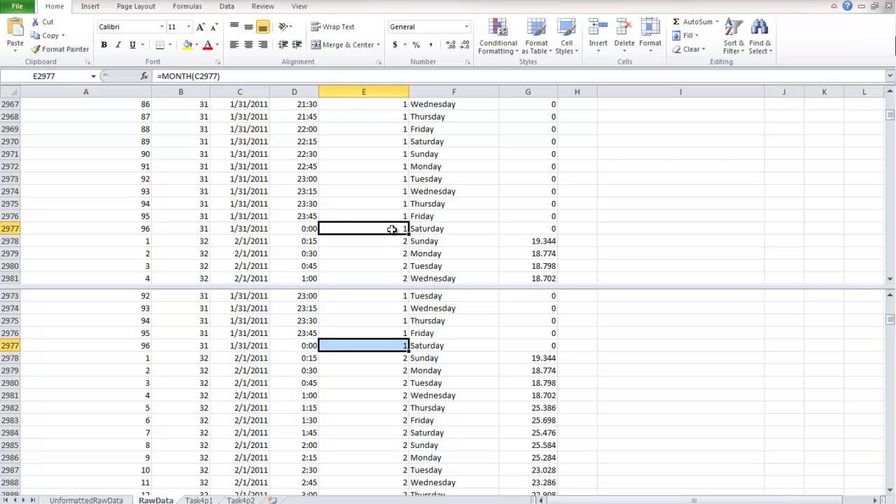
{"action": "left_click", "coordinate": [241, 500]}
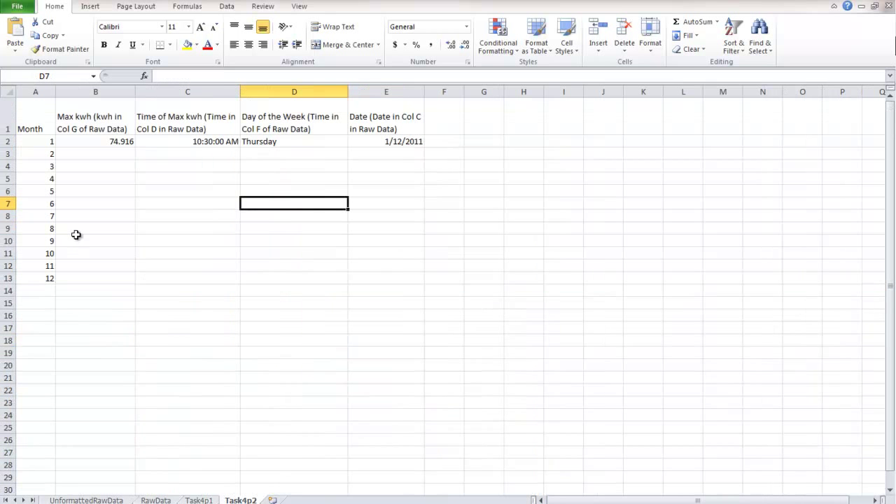
{"action": "left_click", "coordinate": [110, 143]}
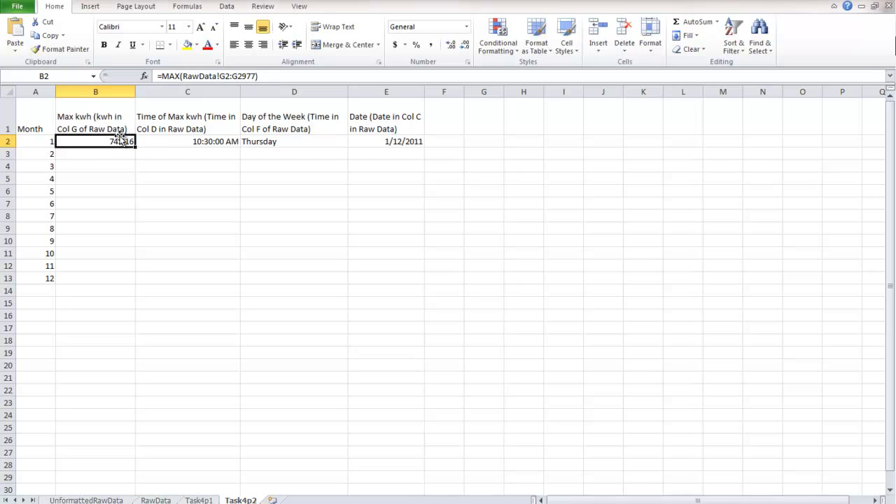
{"action": "left_click", "coordinate": [200, 500]}
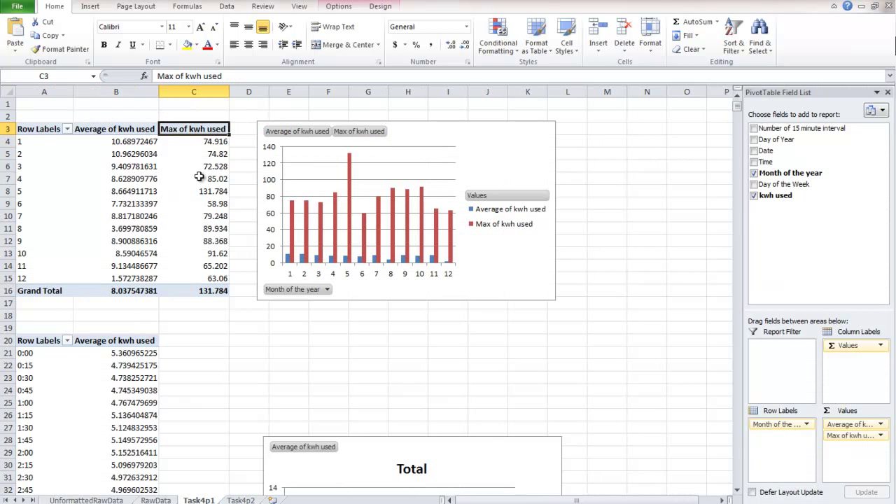
{"action": "left_click", "coordinate": [204, 143]}
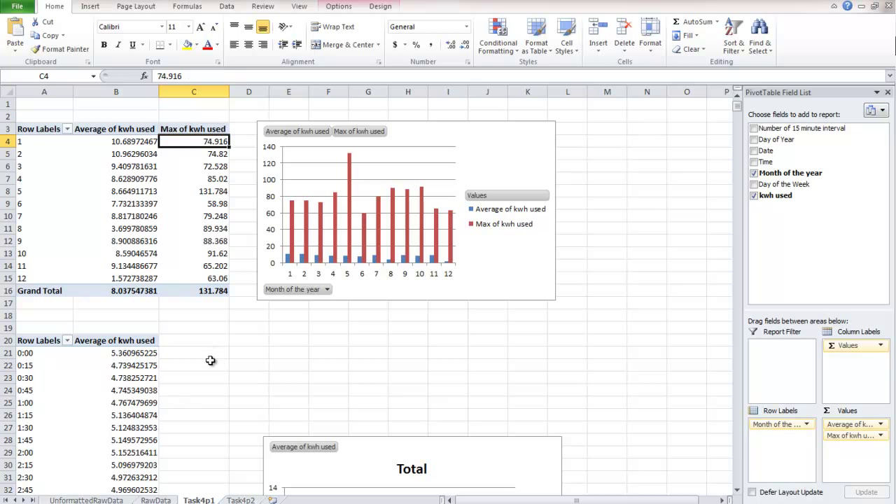
{"action": "left_click", "coordinate": [240, 500]}
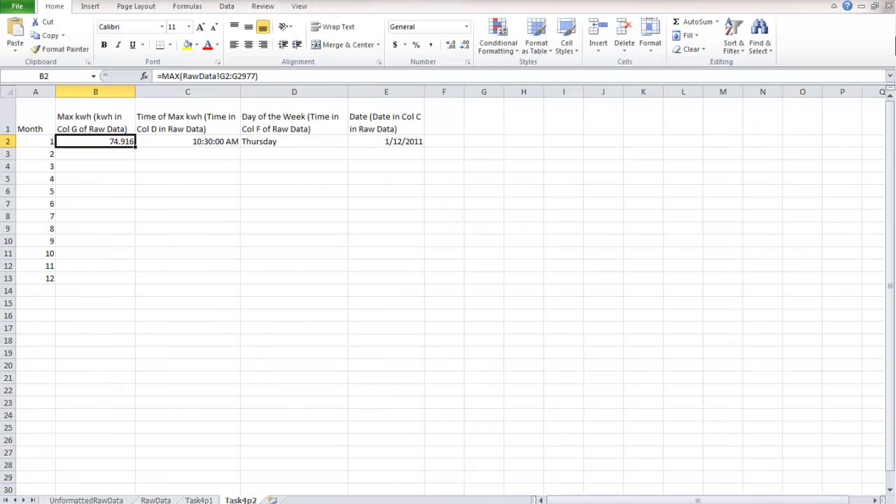
{"action": "left_click", "coordinate": [175, 142]}
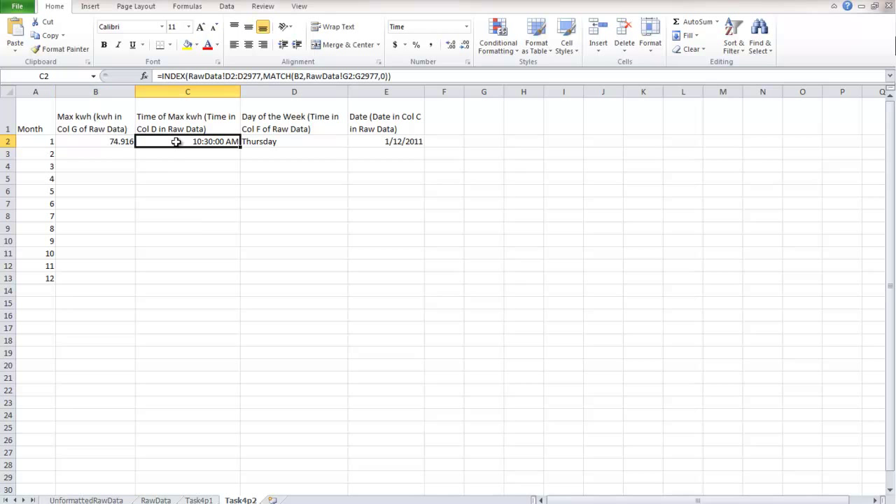
{"action": "left_click", "coordinate": [188, 75]}
{"action": "left_click_drag", "start_coordinate": [188, 76], "coordinate": [260, 76]}
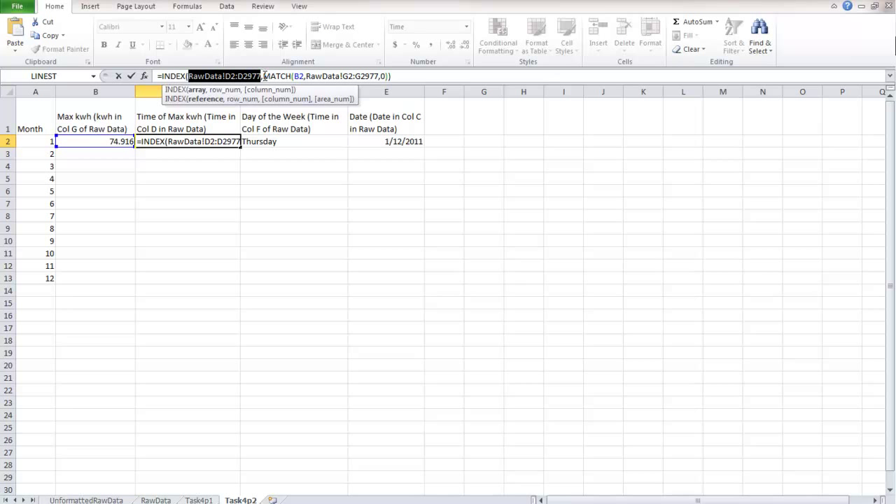
{"action": "left_click_drag", "start_coordinate": [263, 76], "coordinate": [389, 75]}
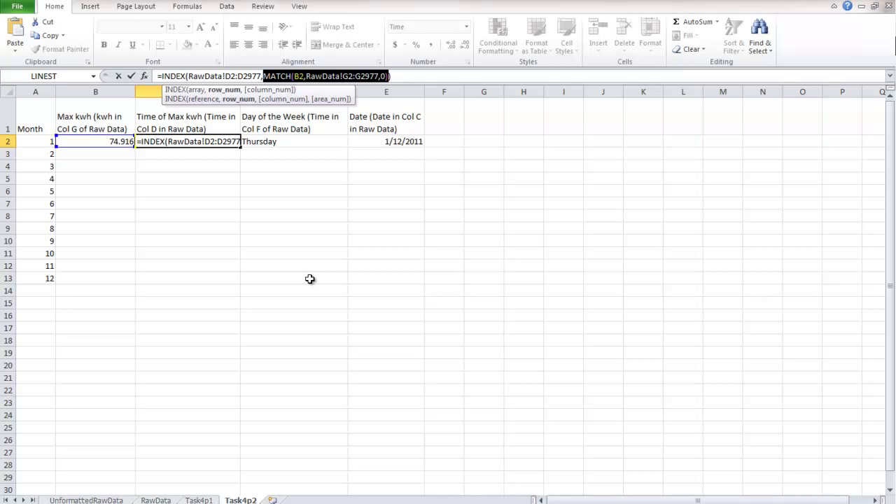
{"action": "key", "text": "Return"}
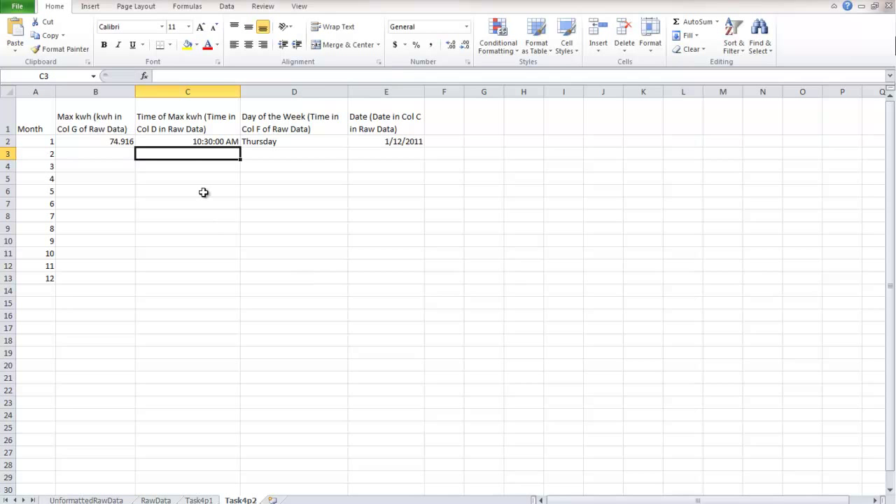
{"action": "left_click", "coordinate": [210, 143]}
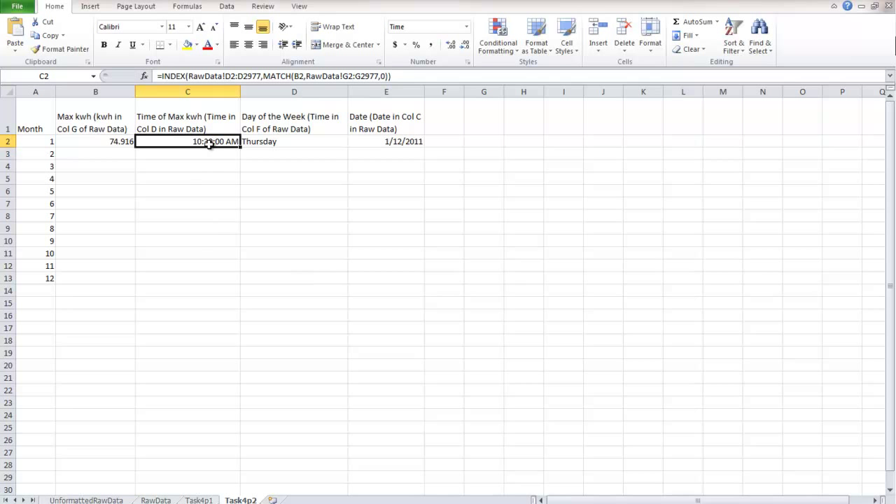
{"action": "left_click", "coordinate": [290, 143]}
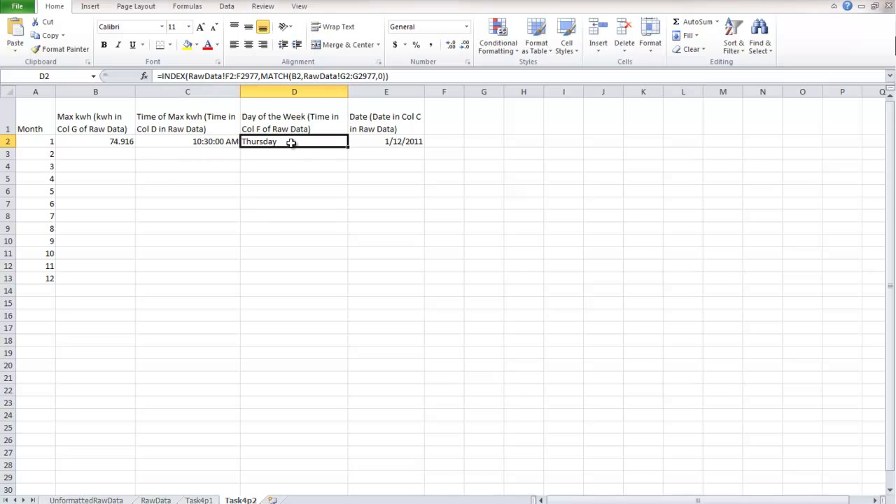
{"action": "left_click", "coordinate": [227, 76]}
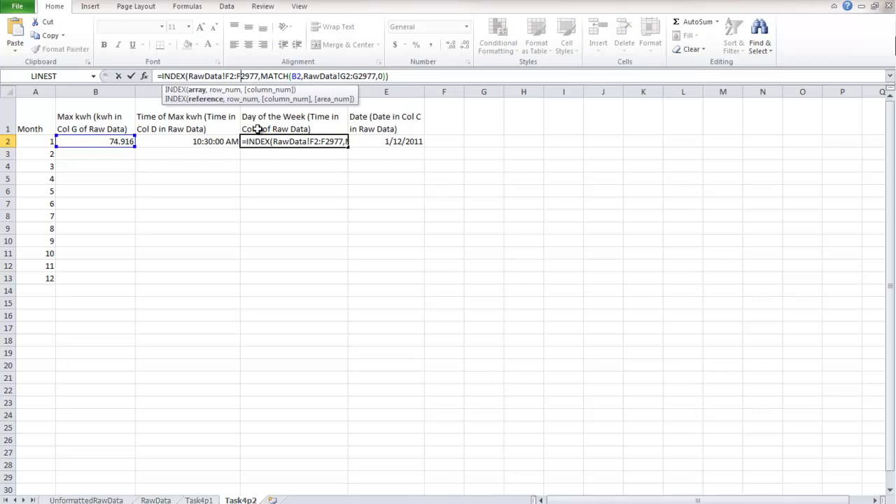
{"action": "left_click", "coordinate": [395, 141]}
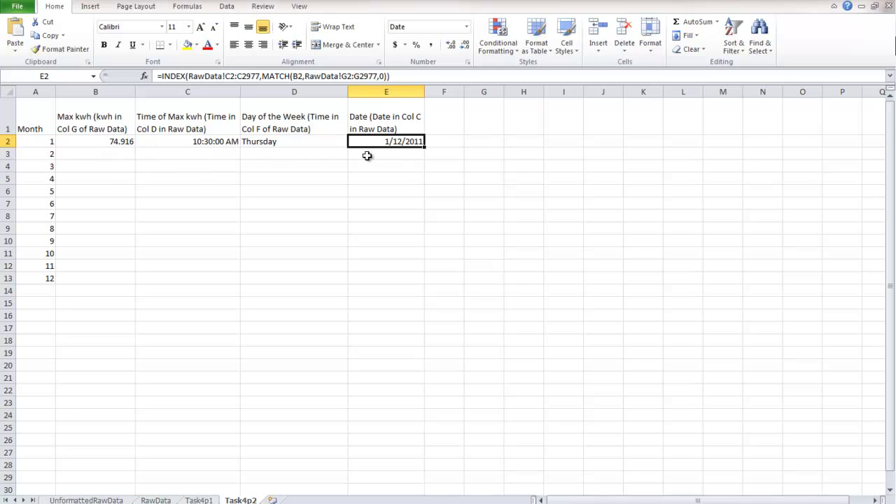
{"action": "left_click", "coordinate": [232, 76]}
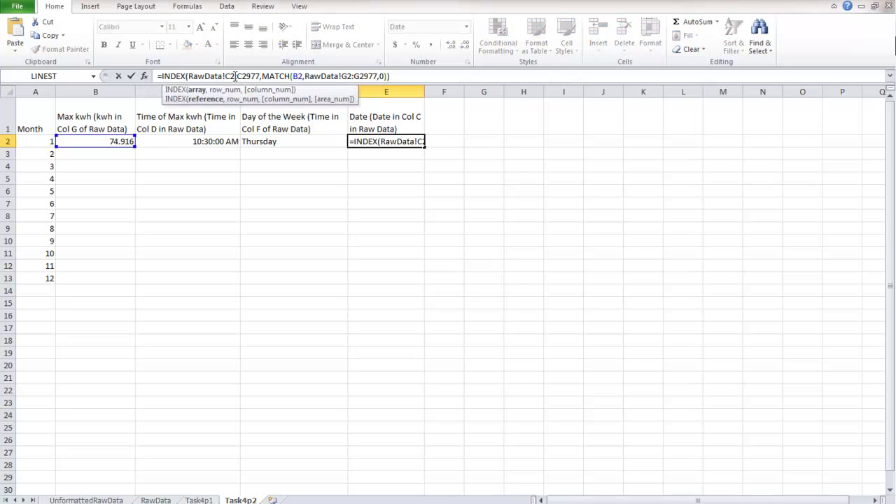